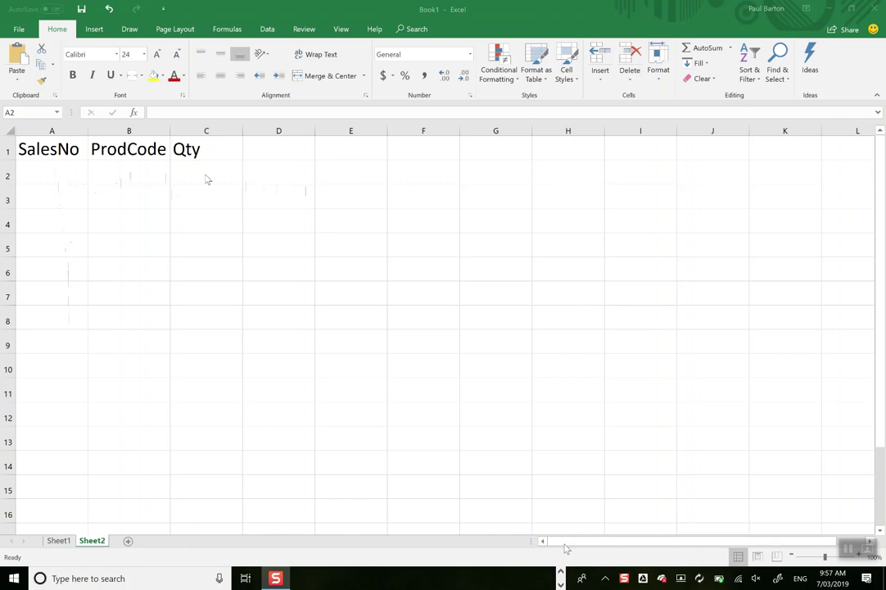
Step: Enter the formula =RANDBETWEEN(1,10) in cell E2
left_click(346, 175)
left_click(346, 175)
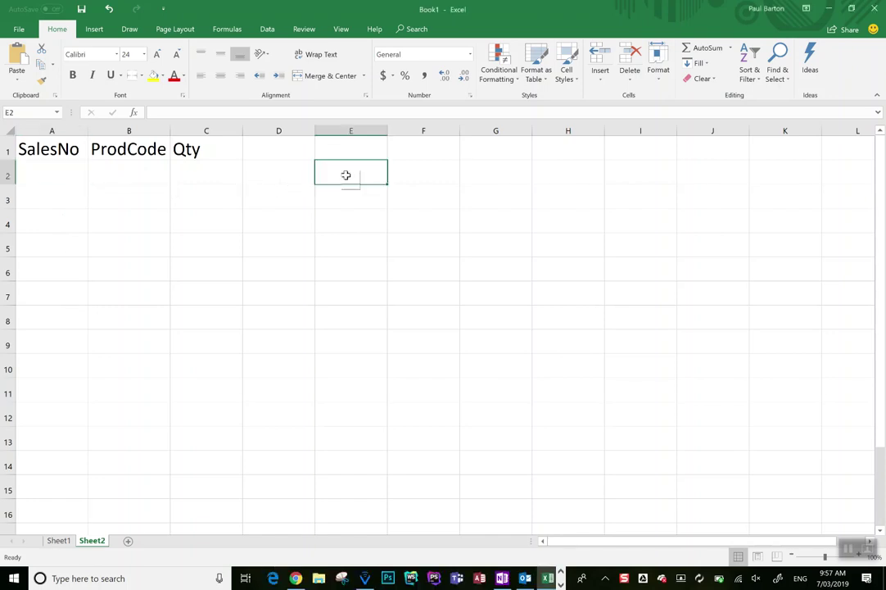
type("=rand")
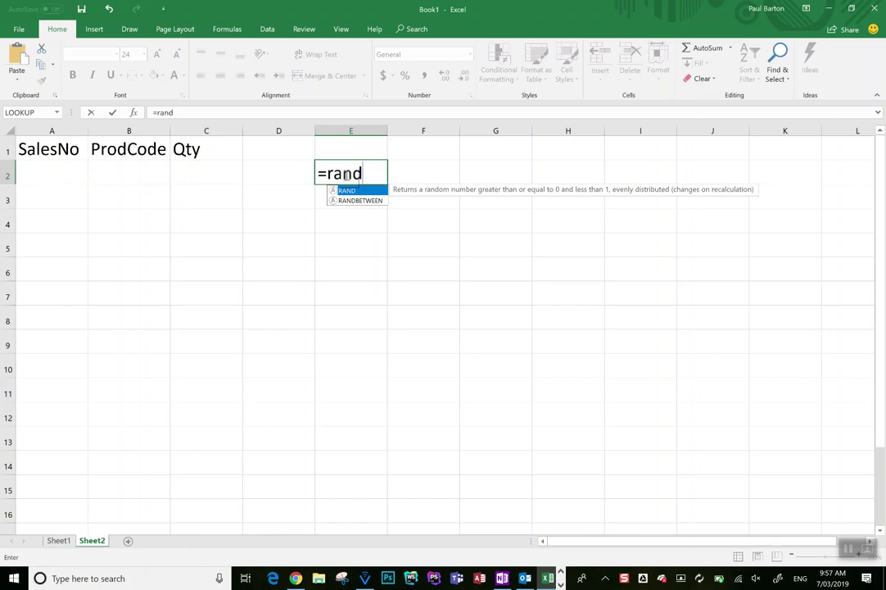
type("bet")
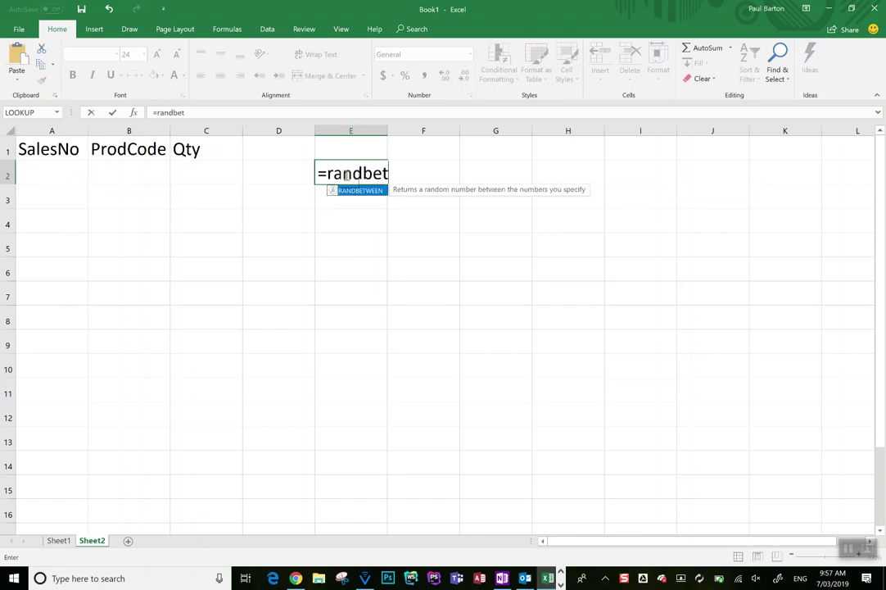
type("ween(1,")
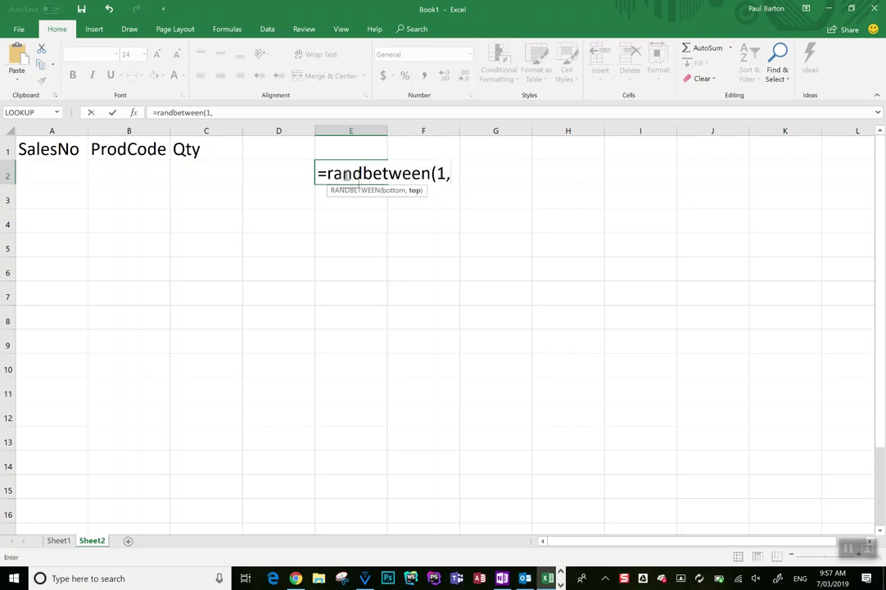
type("10)")
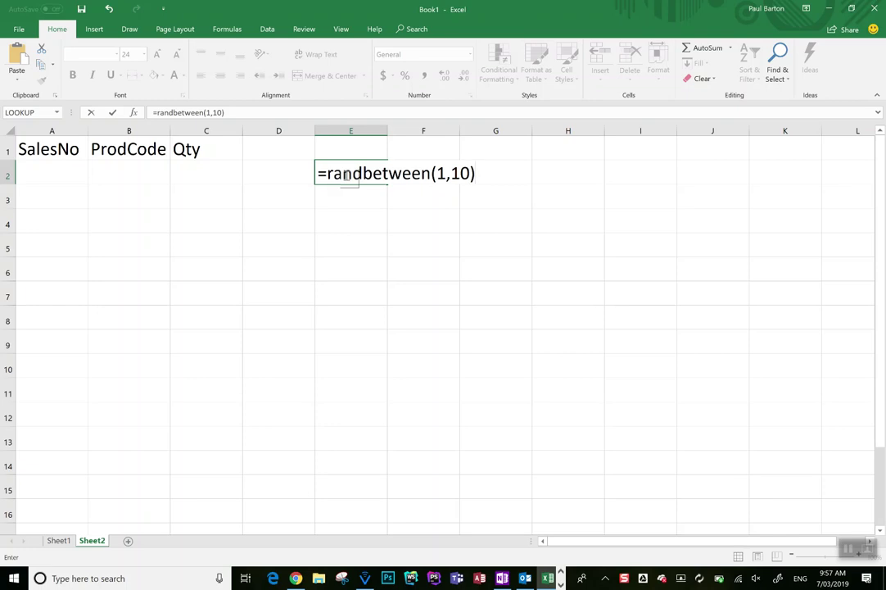
key("Return")
Step: Fill the random-number formula in E2 down column E to row 24
left_click(347, 174)
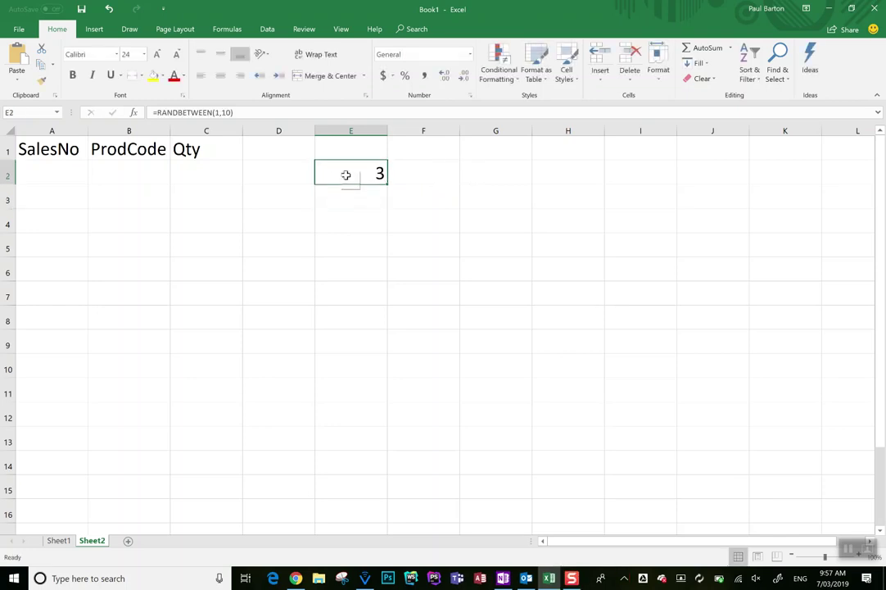
left_click_drag(384, 187, 356, 531)
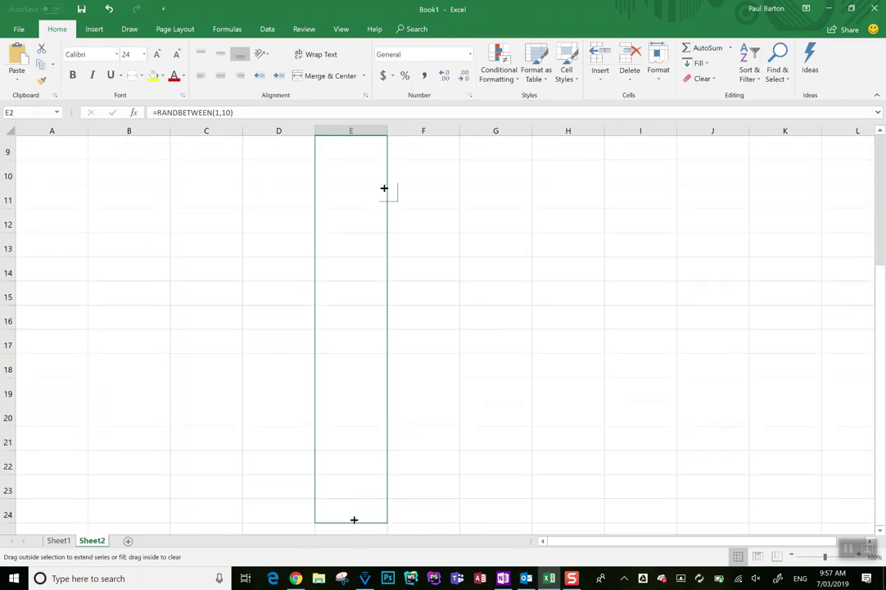
left_click_drag(353, 520, 354, 520)
scroll(346, 390, "up", 3)
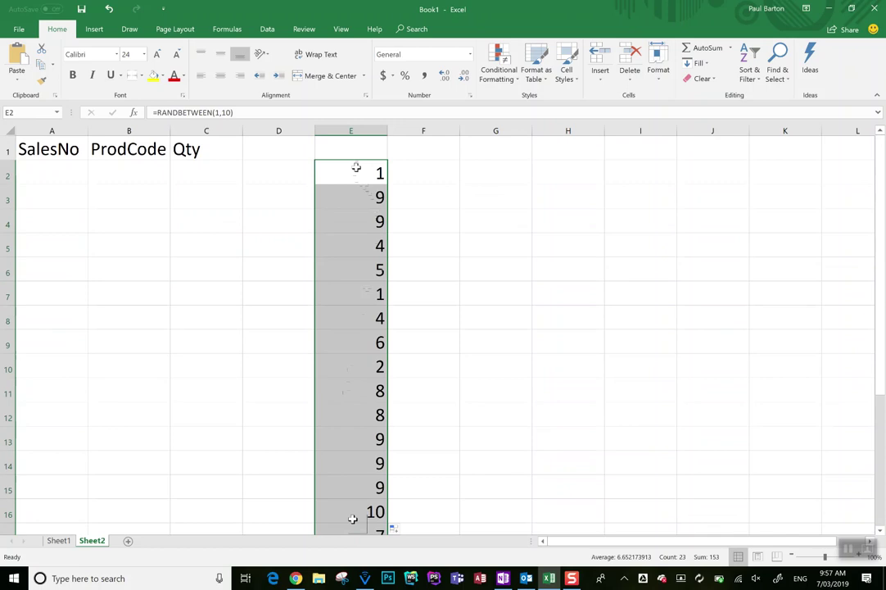
Step: Copy the random numbers in E2:E24 and paste them as values only into the SalesNo column, starting at A2
left_click_drag(356, 167, 357, 535)
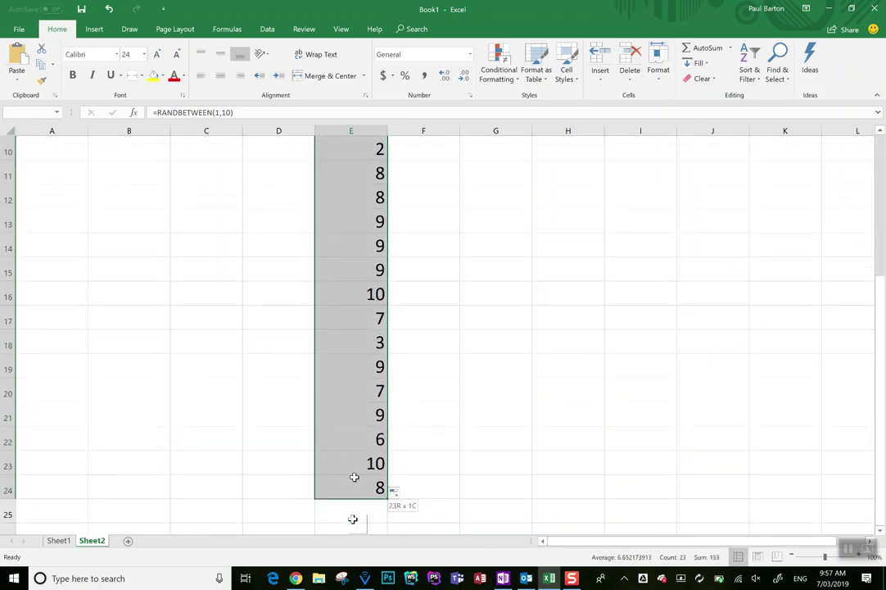
key("ctrl+c")
scroll(354, 476, "up", 3)
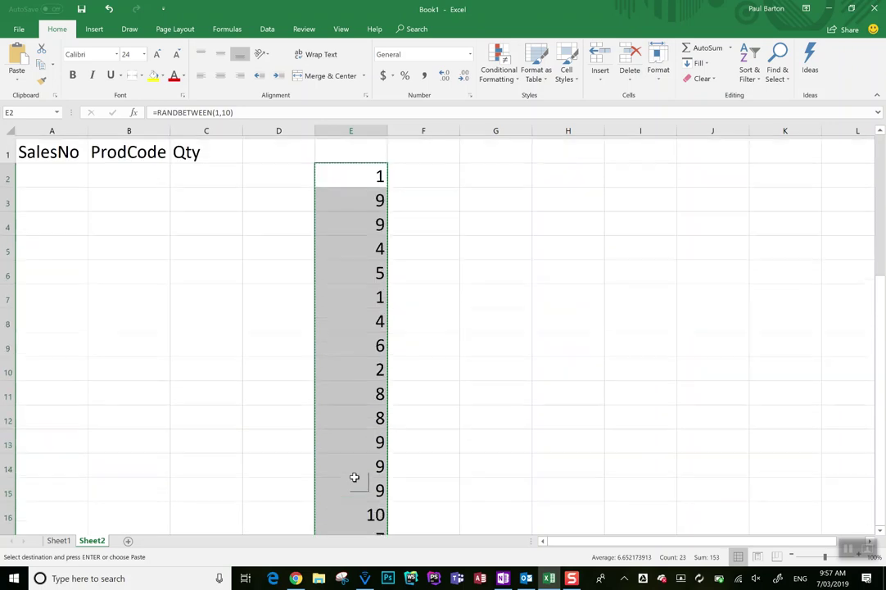
right_click(48, 174)
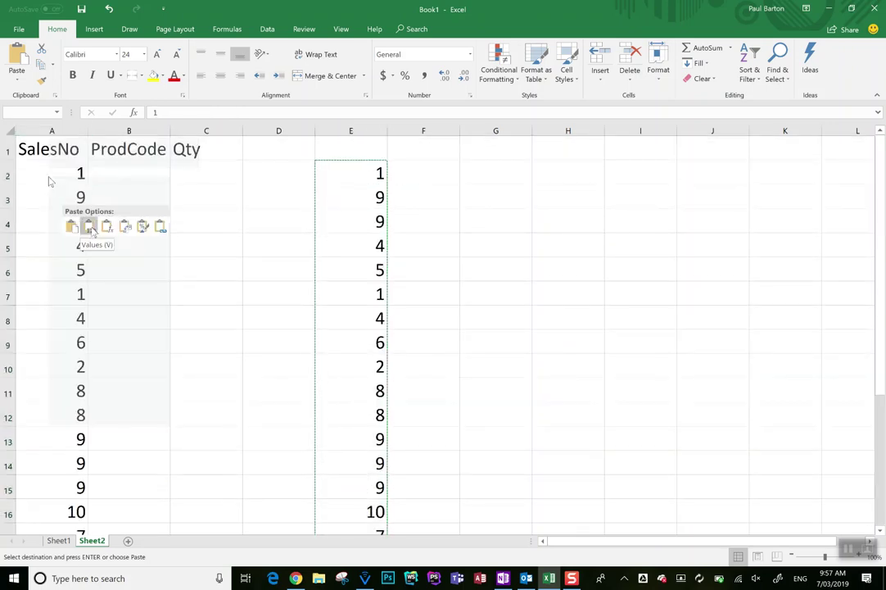
left_click(88, 226)
left_click(87, 226)
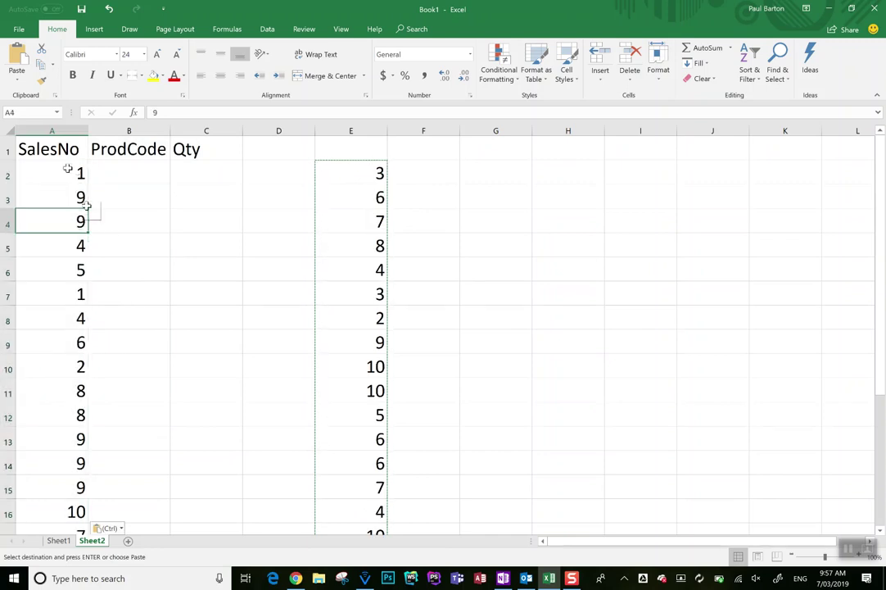
Step: Sort the SalesNo values in A2:A24 from smallest to largest, continuing with the current selection only
left_click_drag(68, 169, 50, 490)
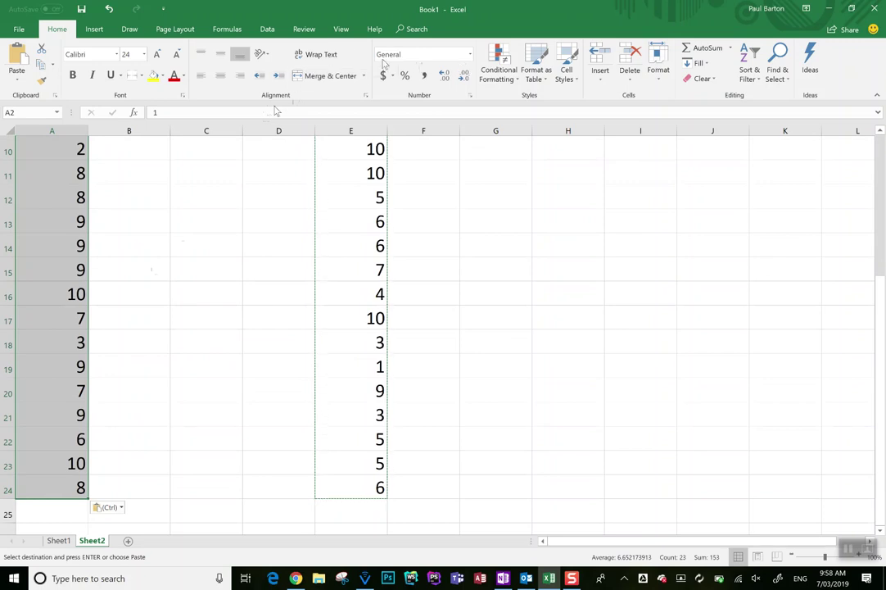
left_click(267, 29)
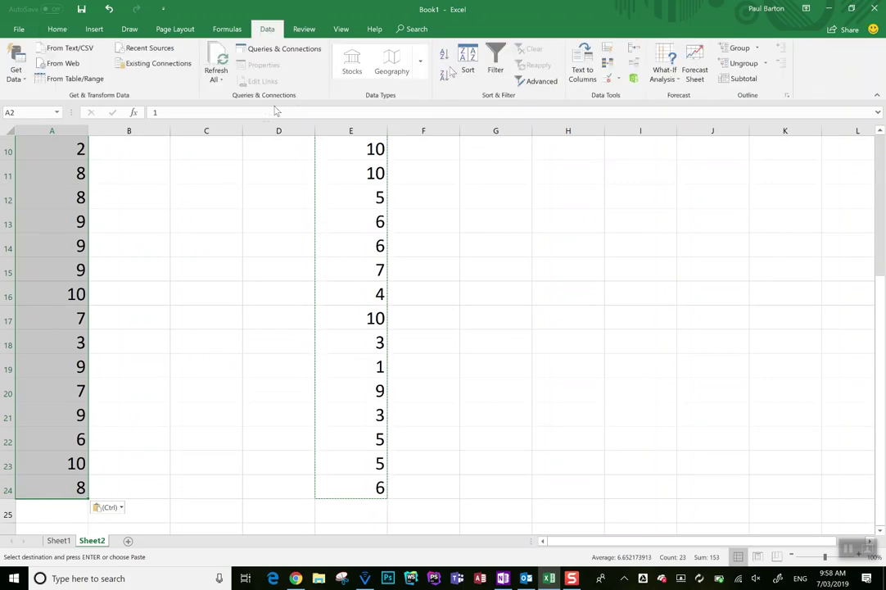
left_click(443, 54)
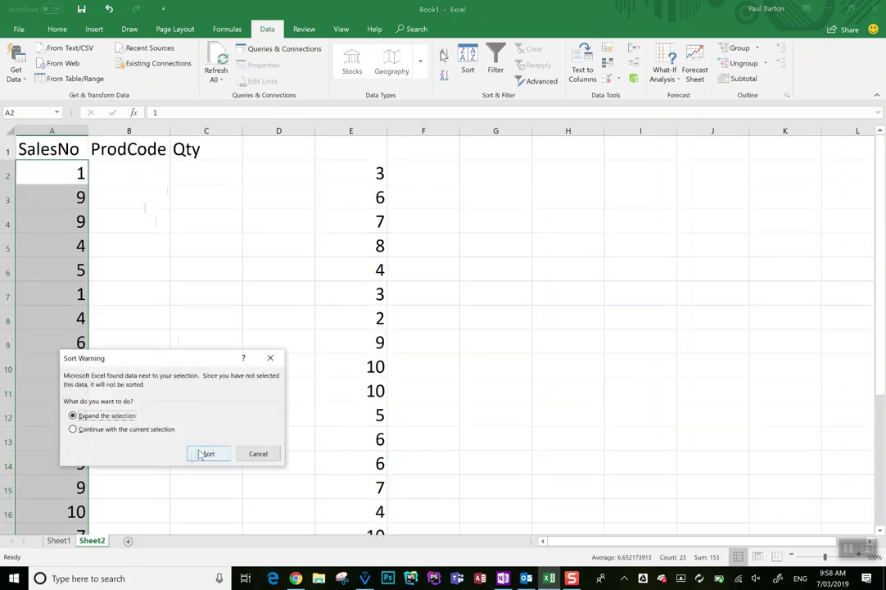
left_click(142, 432)
left_click(204, 454)
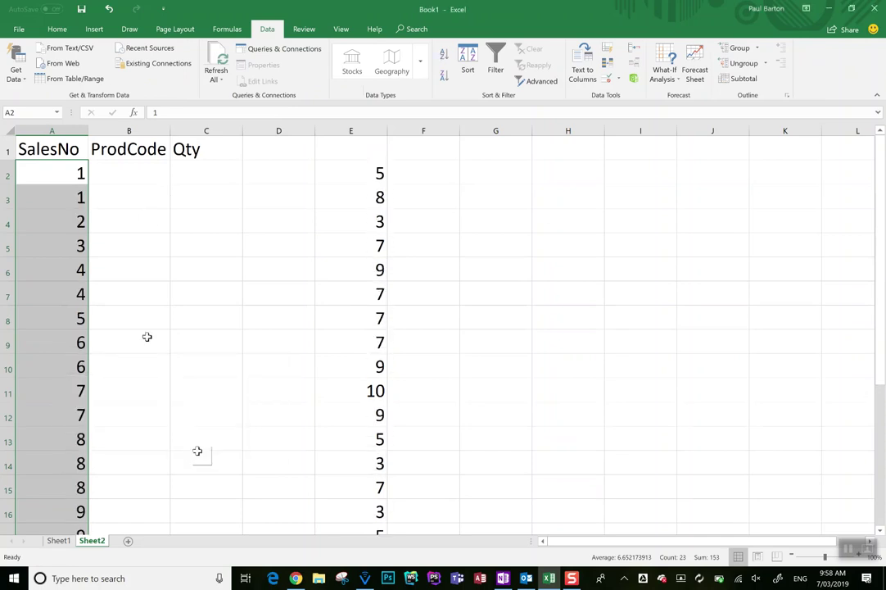
Step: Look through the sorted SalesNo column from top to bottom to check the order and repeated sales numbers
left_click(147, 337)
scroll(169, 297, "down", 1)
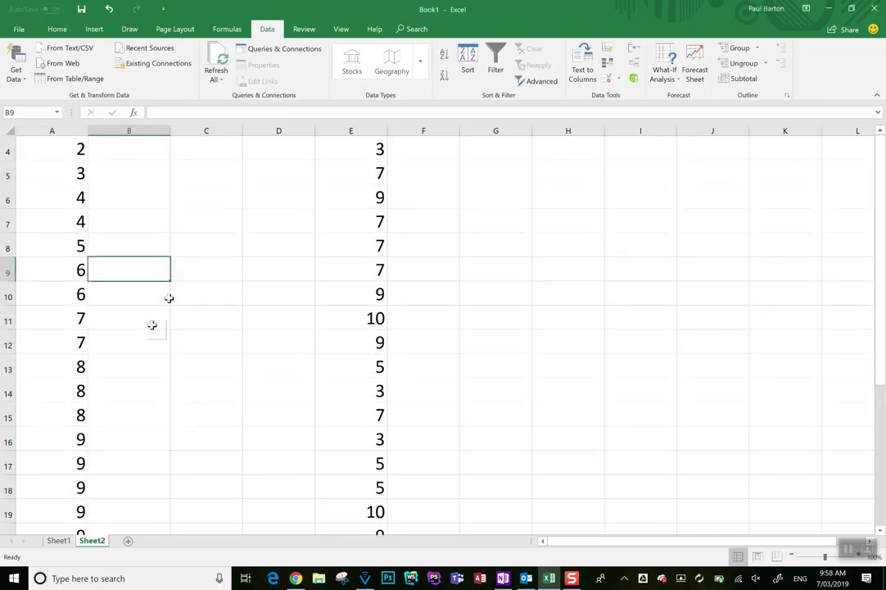
scroll(169, 298, "down", 2)
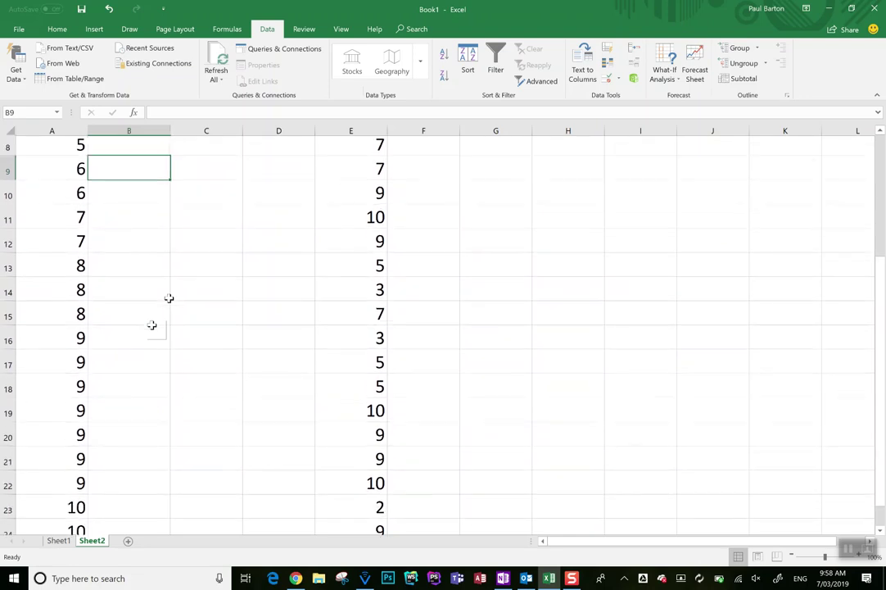
scroll(169, 297, "up", 3)
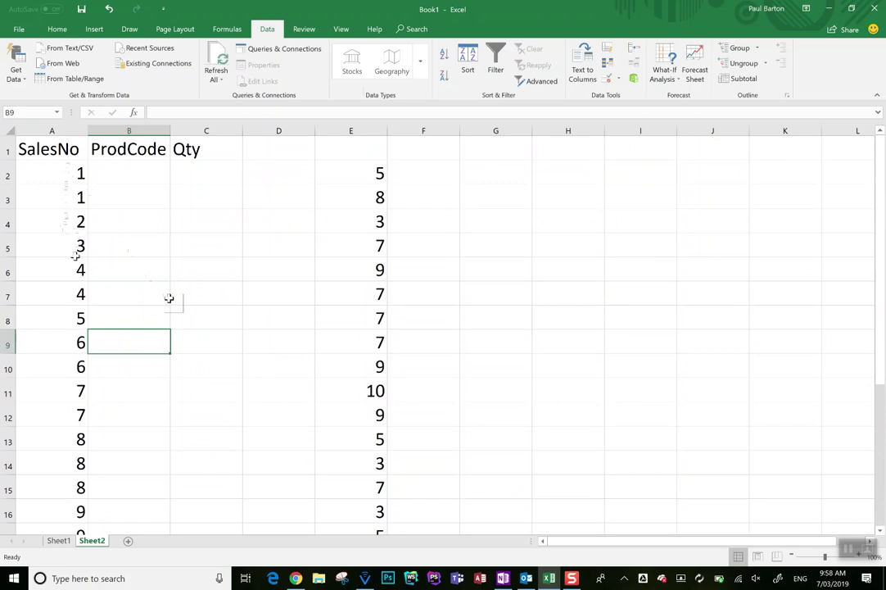
scroll(69, 334, "down", 2)
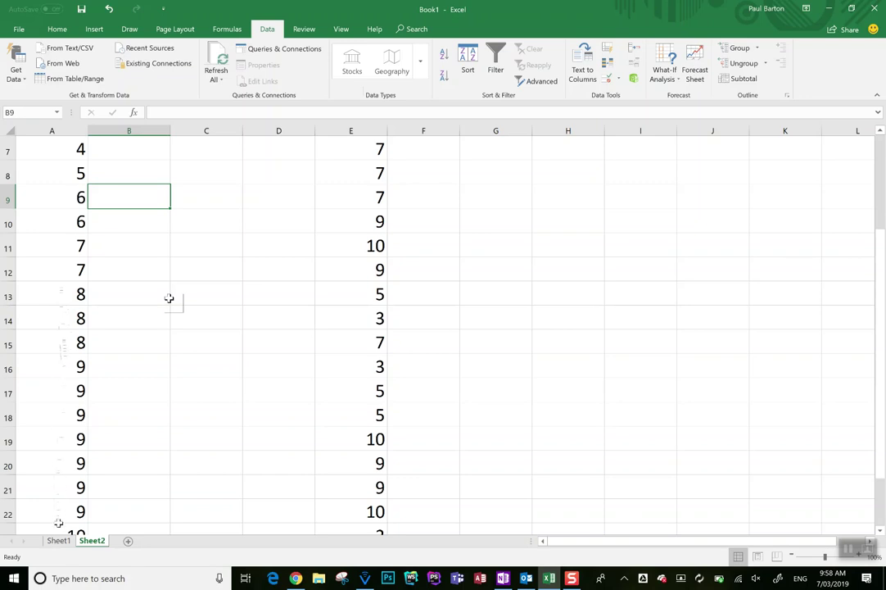
scroll(62, 365, "up", 2)
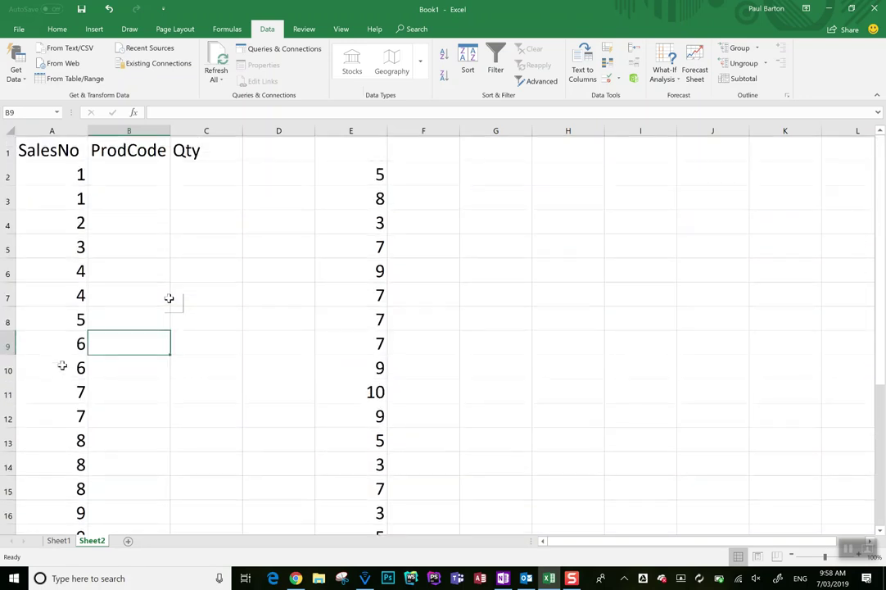
left_click(133, 177)
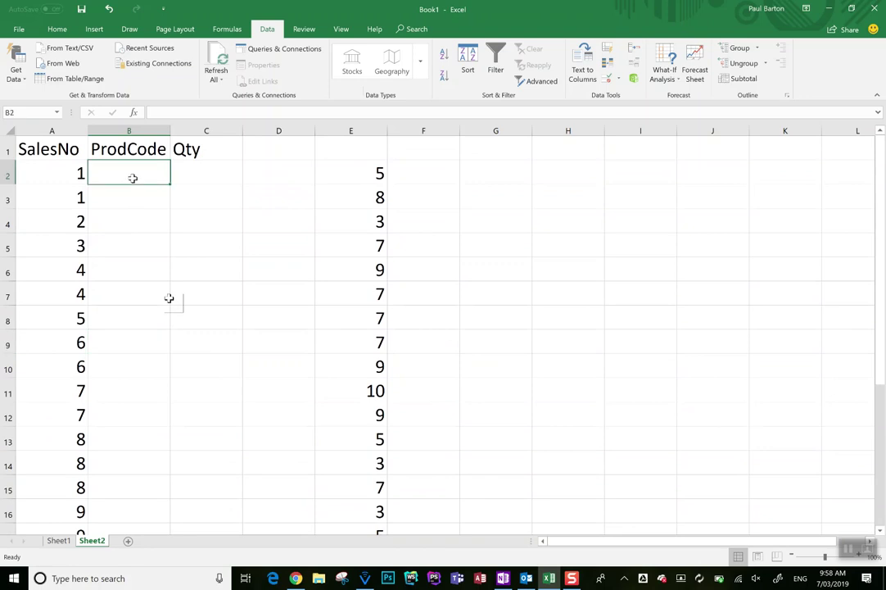
type("=rad")
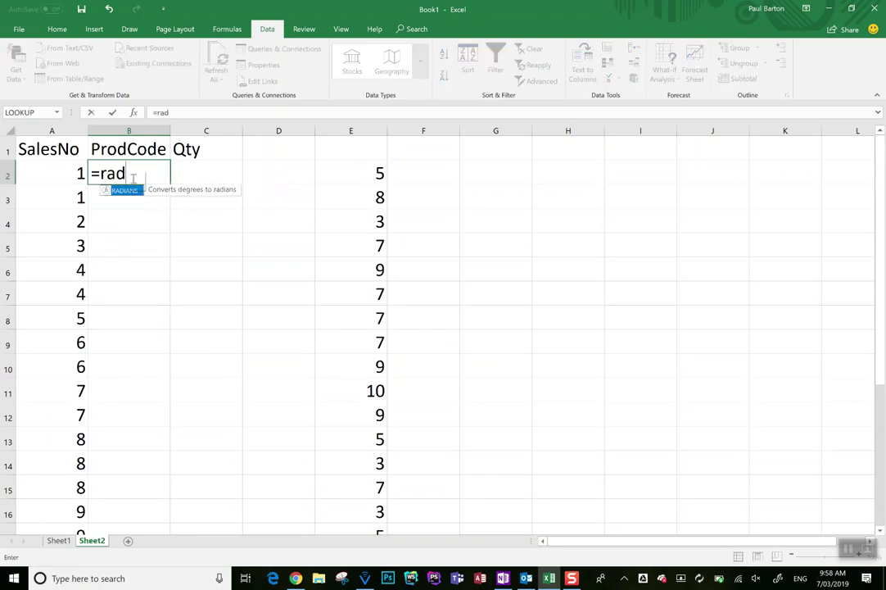
key("BackSpace")
key("BackSpace")
key("BackSpace")
left_click(341, 177)
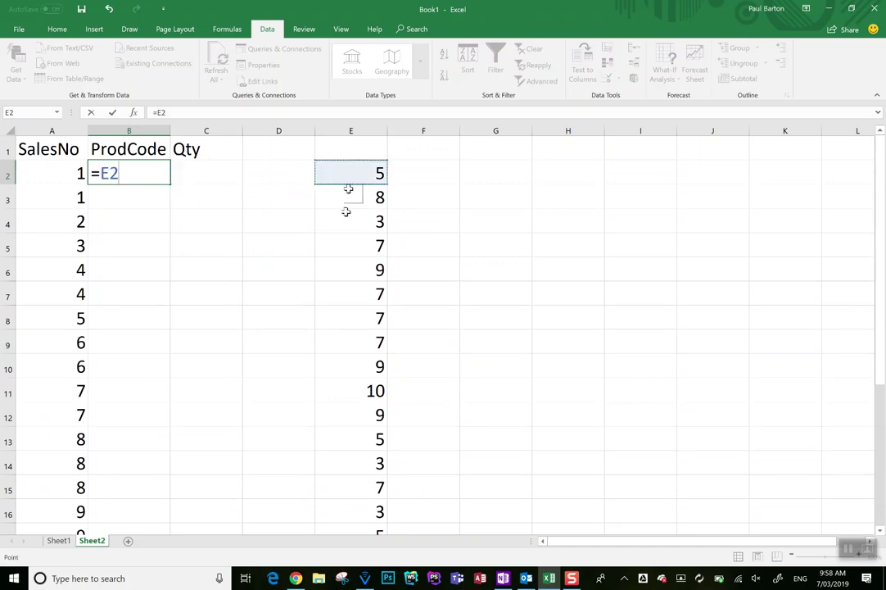
key("Down")
key("Down")
left_click(358, 177)
key("Escape")
Step: Copy the random numbers in E2:E24 and paste them as values only into the ProdCode column, starting at B2
left_click(362, 169)
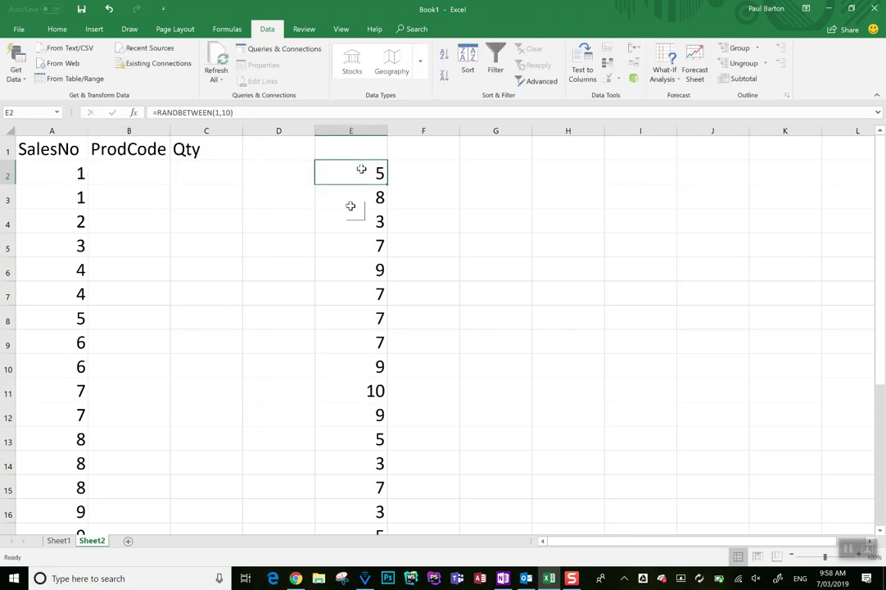
left_click_drag(359, 179, 358, 487)
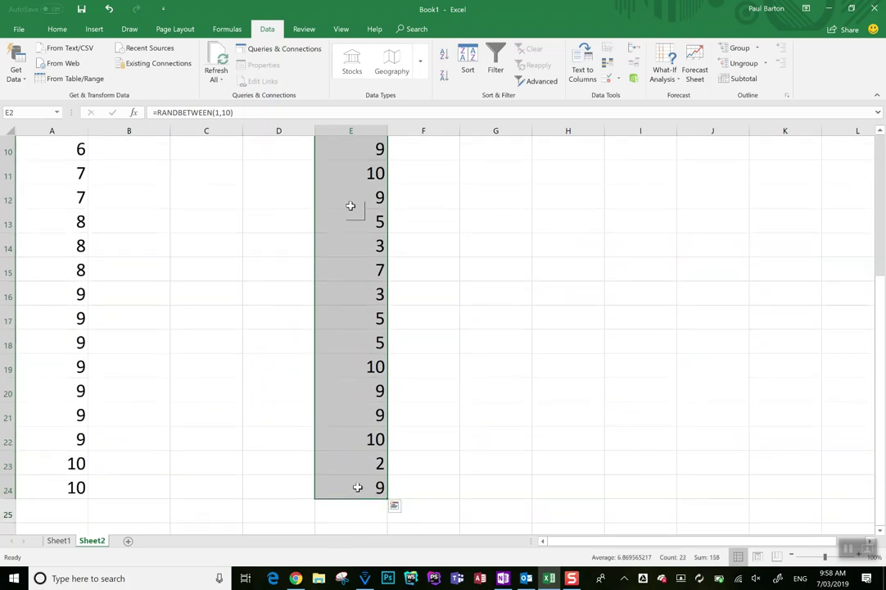
key("ctrl+c")
scroll(357, 488, "up", 3)
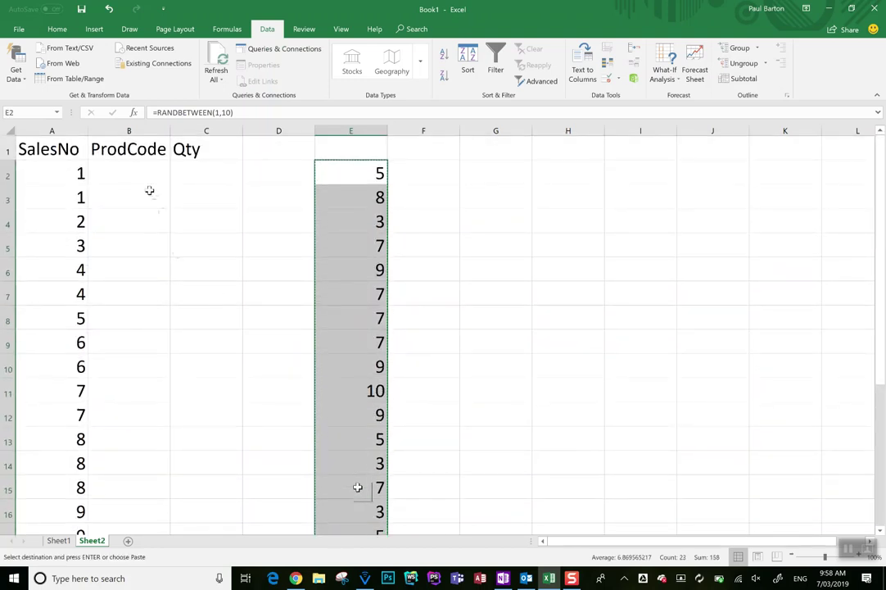
left_click(137, 174)
right_click(137, 173)
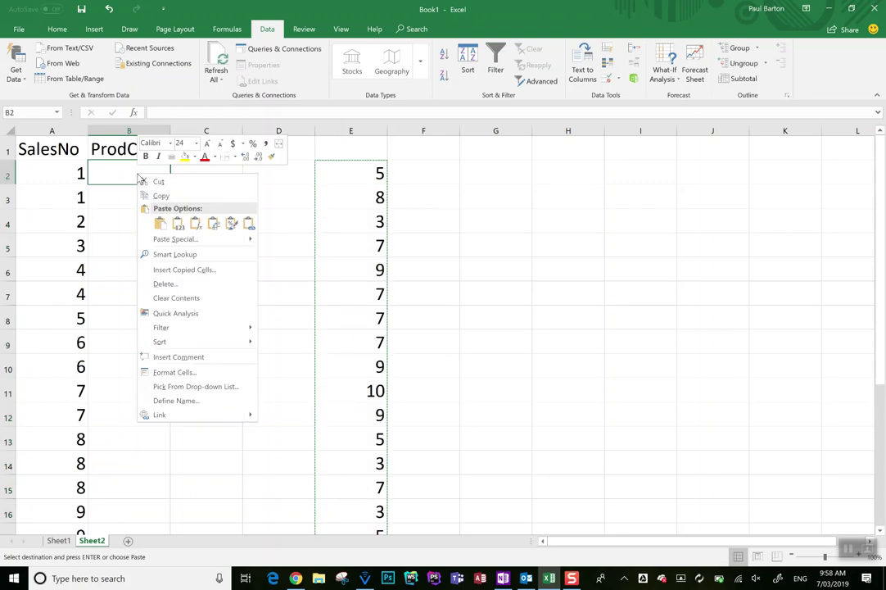
left_click(177, 222)
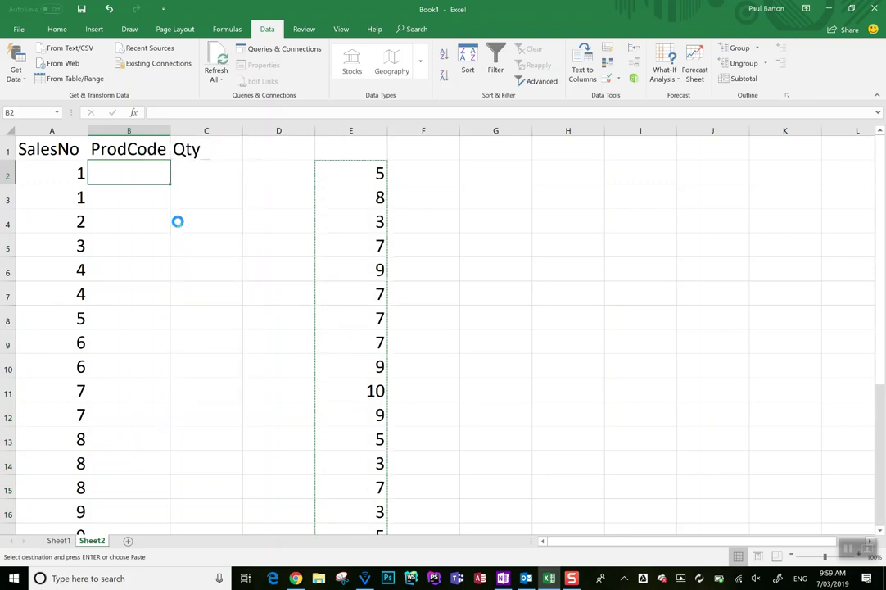
Step: Examine the SalesNo and ProdCode pairs for repeated combinations, selecting A17:B18 to compare those two rows
left_click(140, 173)
left_click(138, 196)
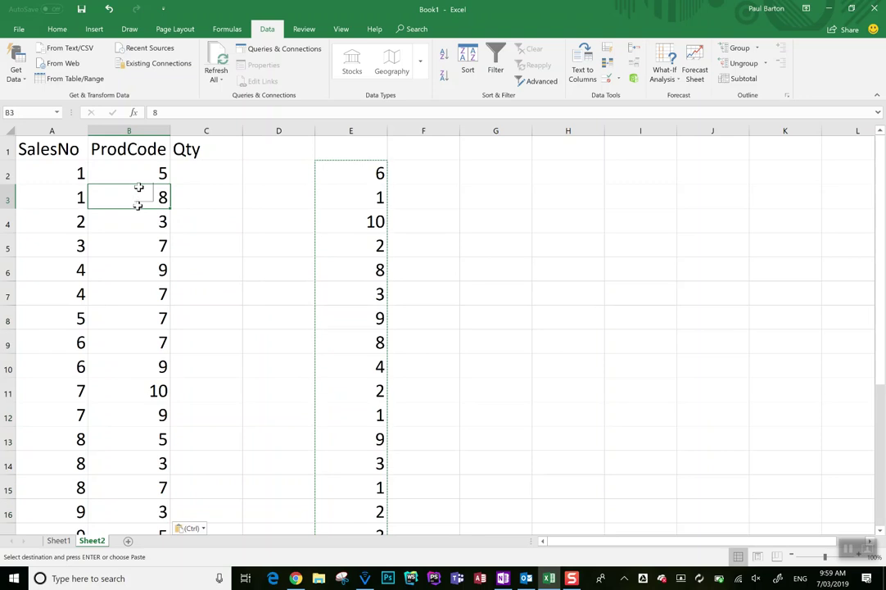
left_click(139, 265)
left_click(132, 311)
left_click(129, 335)
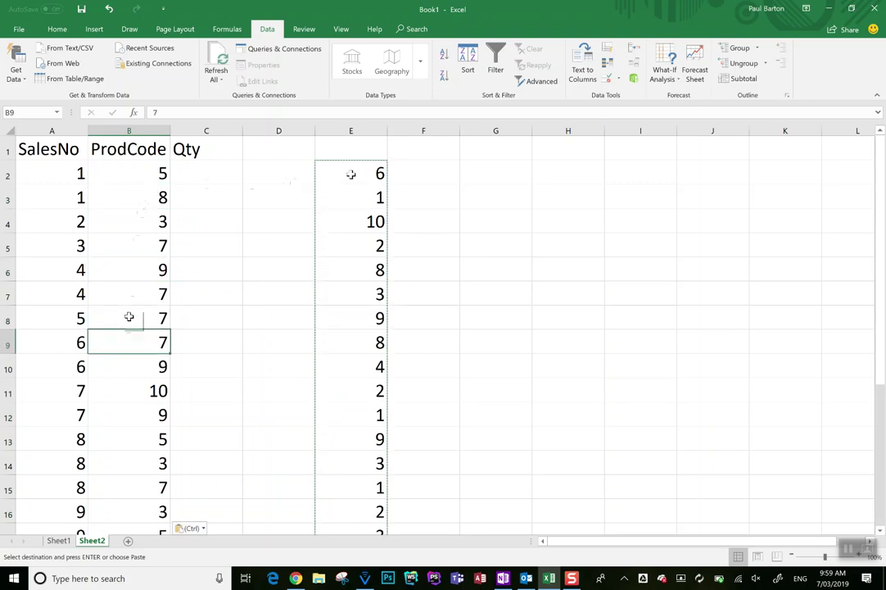
left_click(280, 172)
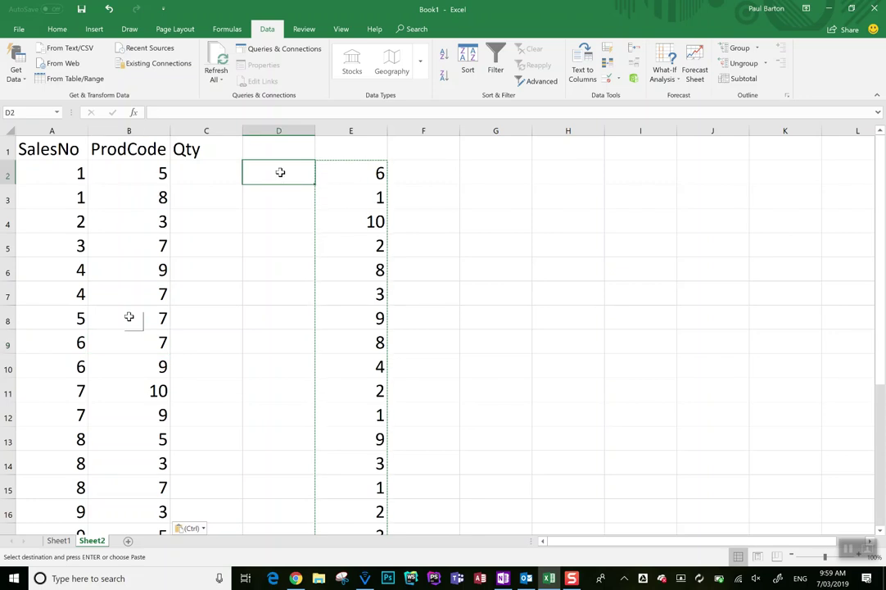
scroll(280, 173, "down", 2)
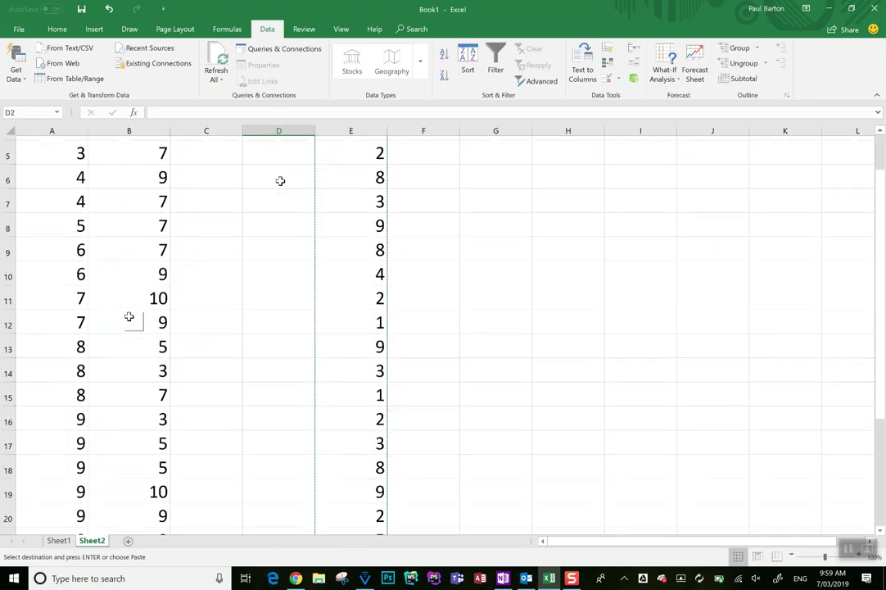
scroll(272, 242, "down", 1)
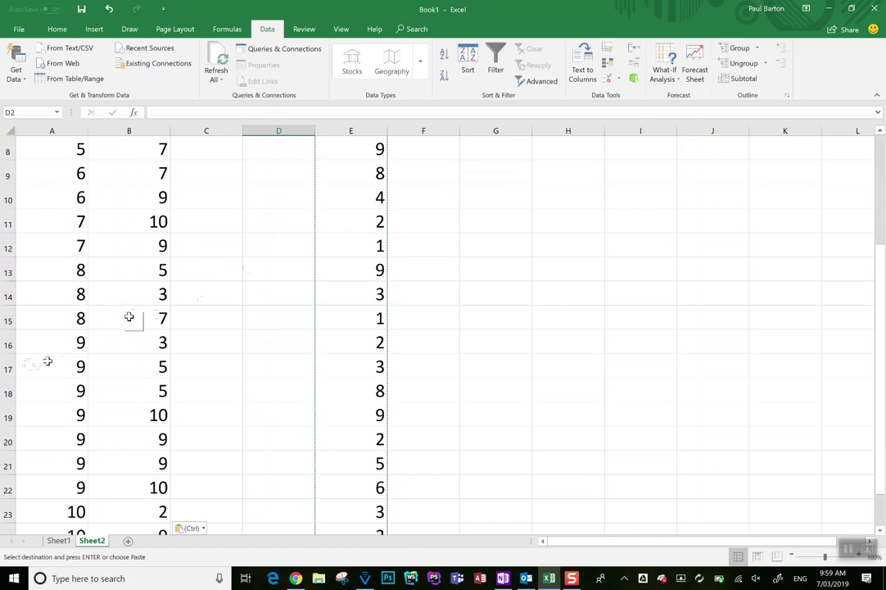
left_click_drag(45, 363, 129, 391)
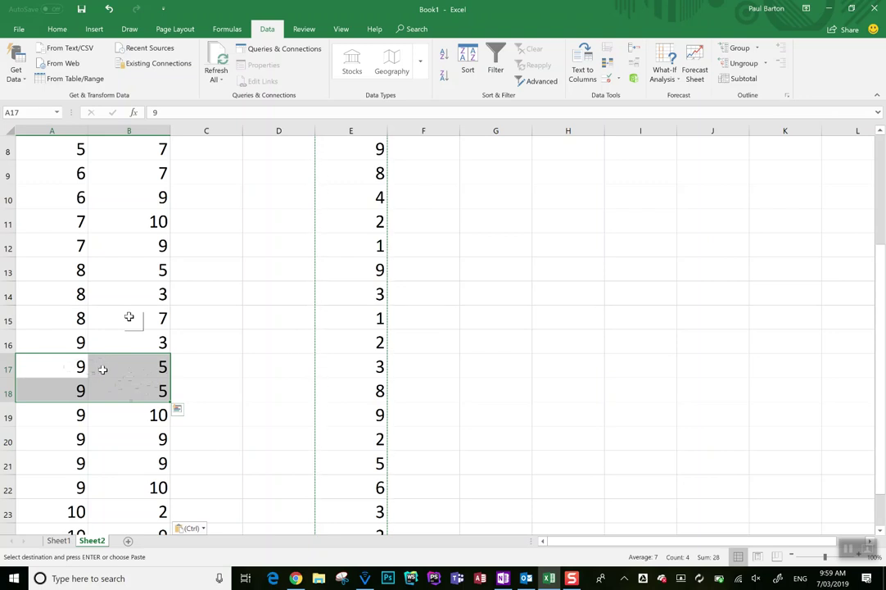
scroll(242, 372, "right", 2)
scroll(241, 371, "up", 1)
scroll(242, 372, "left", 1)
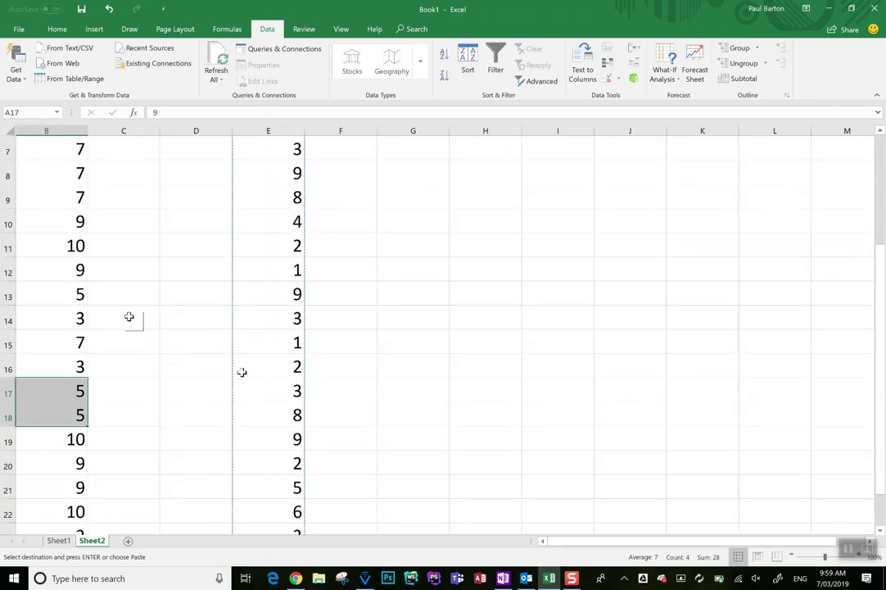
scroll(88, 385, "left", 1)
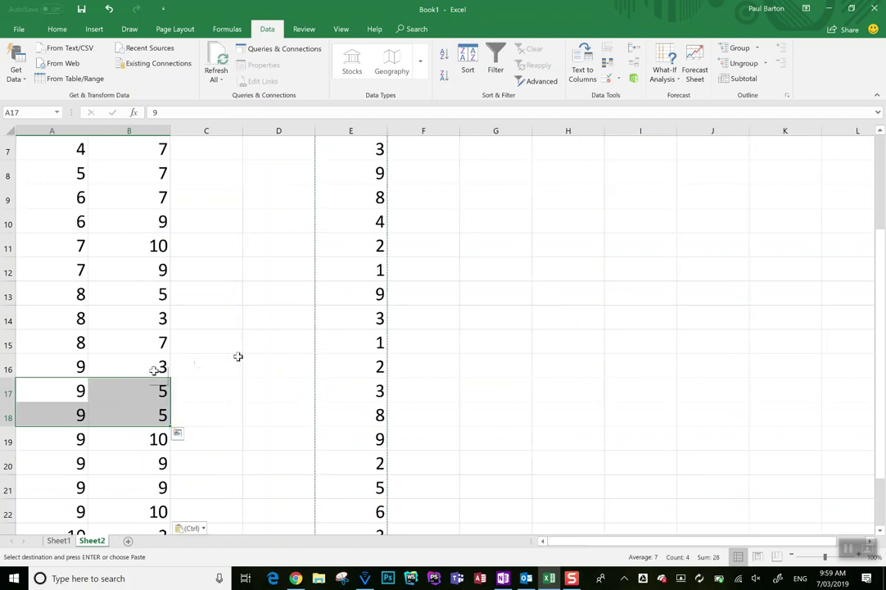
Step: Cancel the pending copy of E2:E24 and go to the empty cell D2 beside the first data row
left_click(269, 364)
key("Up")
key("Up")
key("Up")
key("Up")
key("Up")
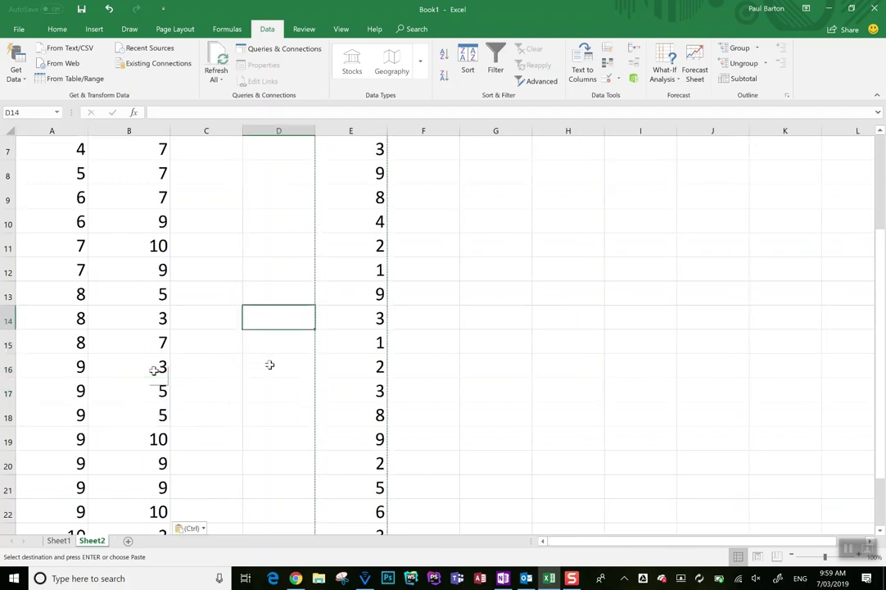
key("Escape")
key("Up")
key("Up")
key("Up")
key("Up")
key("Up")
key("Up")
key("Up")
key("Up")
key("Up")
key("Up")
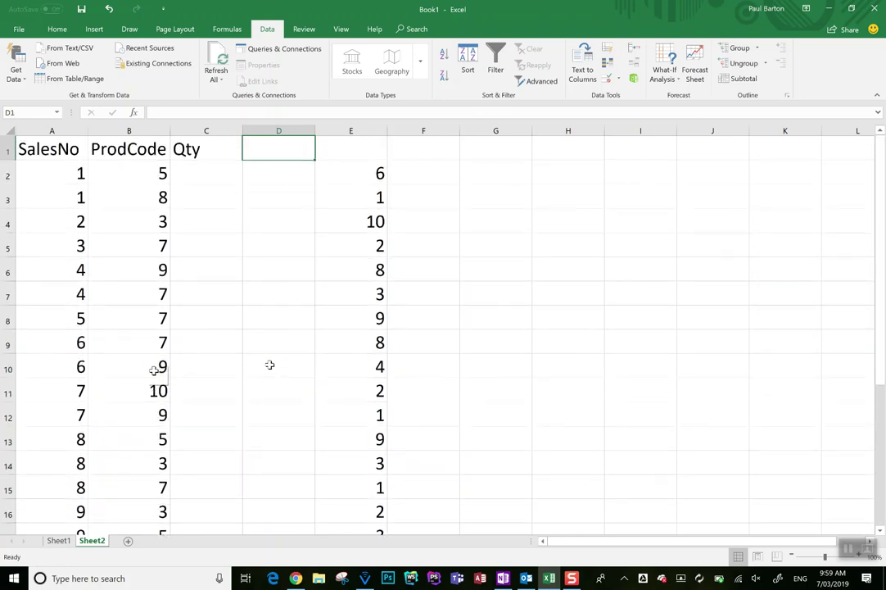
key("Down")
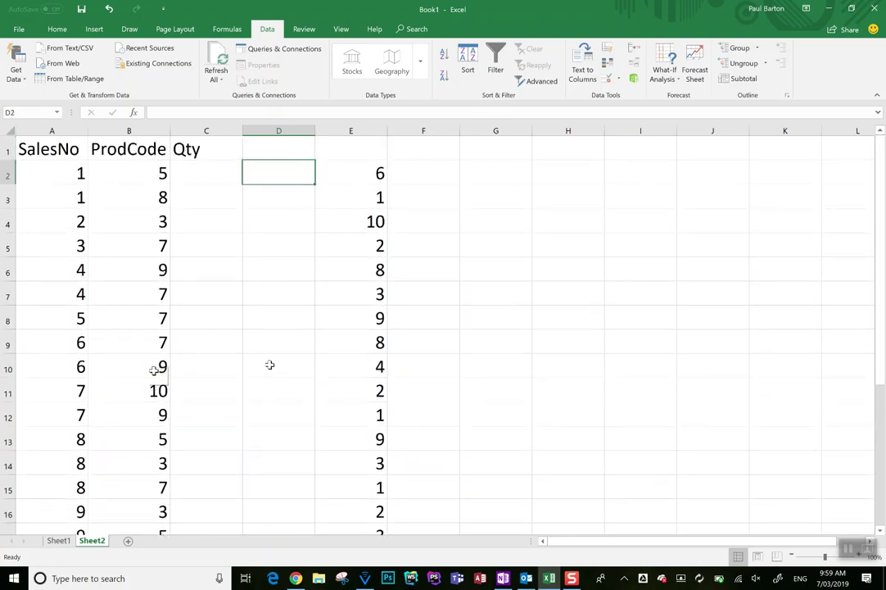
Step: Enter the formula =A2*100+B2 in D2 to combine the SalesNo and ProdCode into one number
type("=")
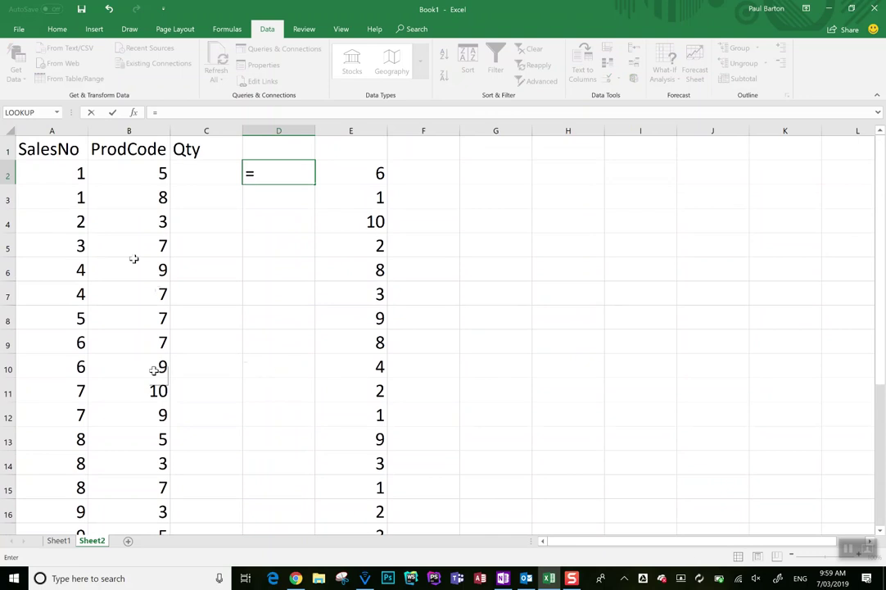
left_click(59, 168)
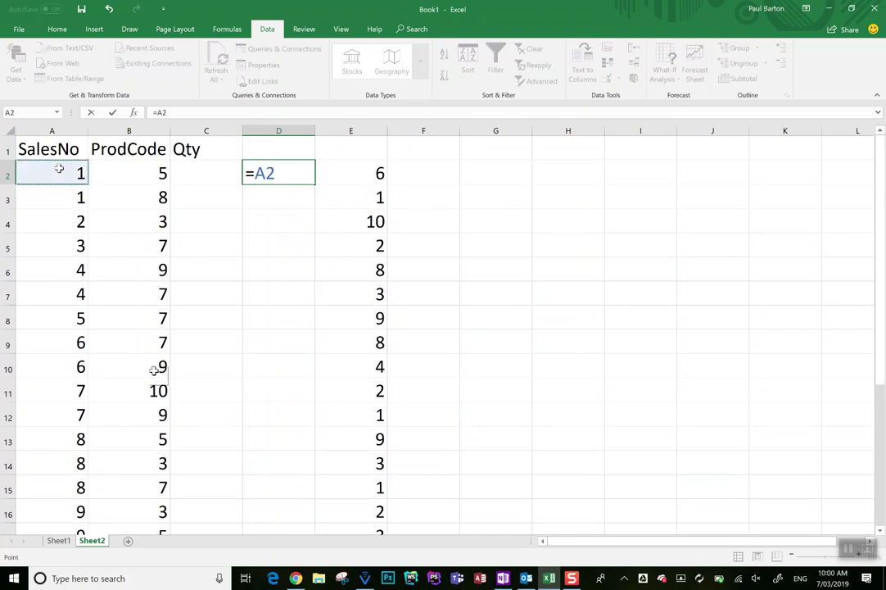
type("*10")
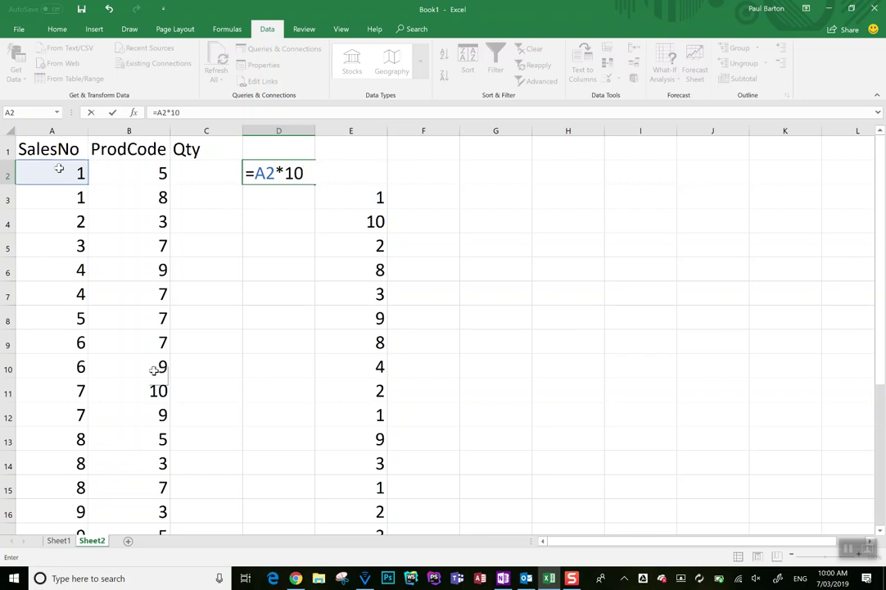
type("+")
left_click(147, 176)
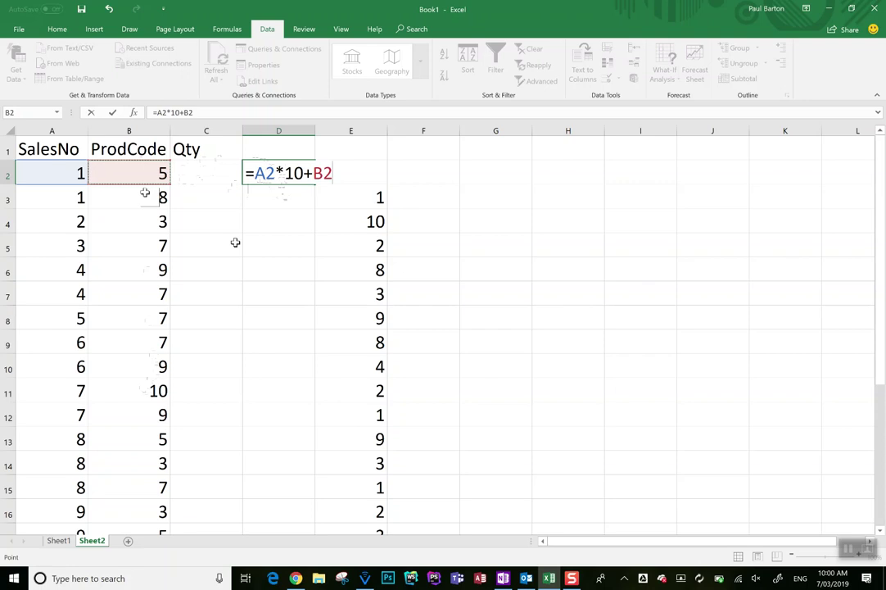
left_click(305, 172)
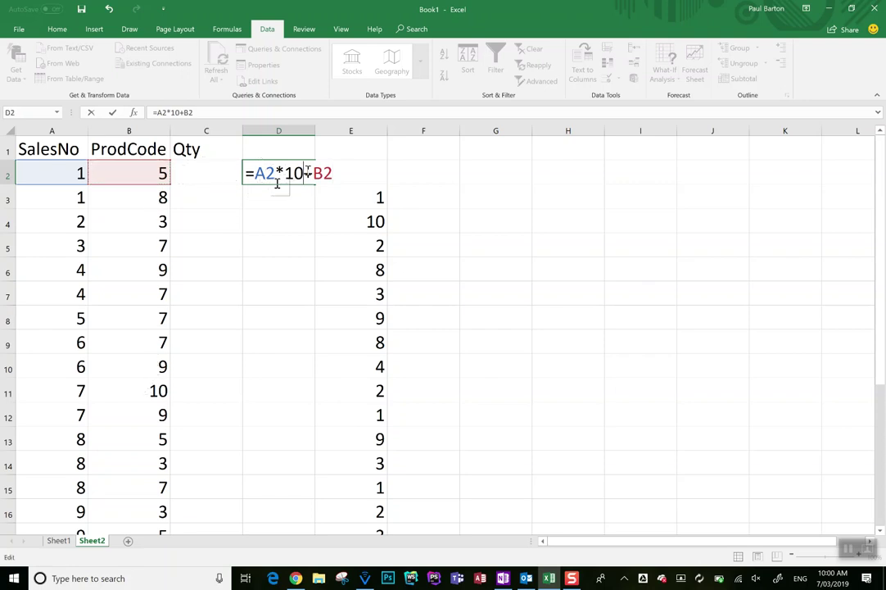
type("0")
key("Return")
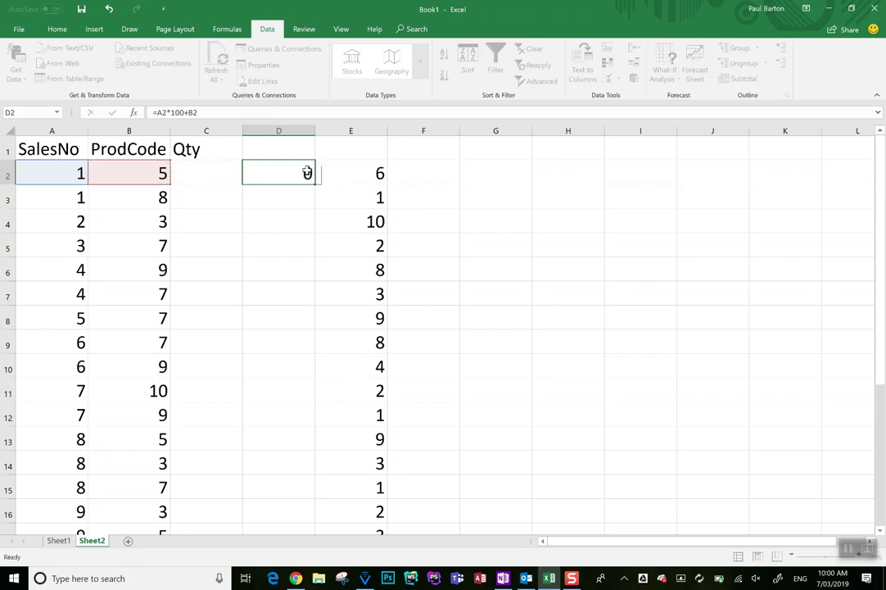
Step: Fill the combined-code formula from D2 down to D24
right_click(307, 172)
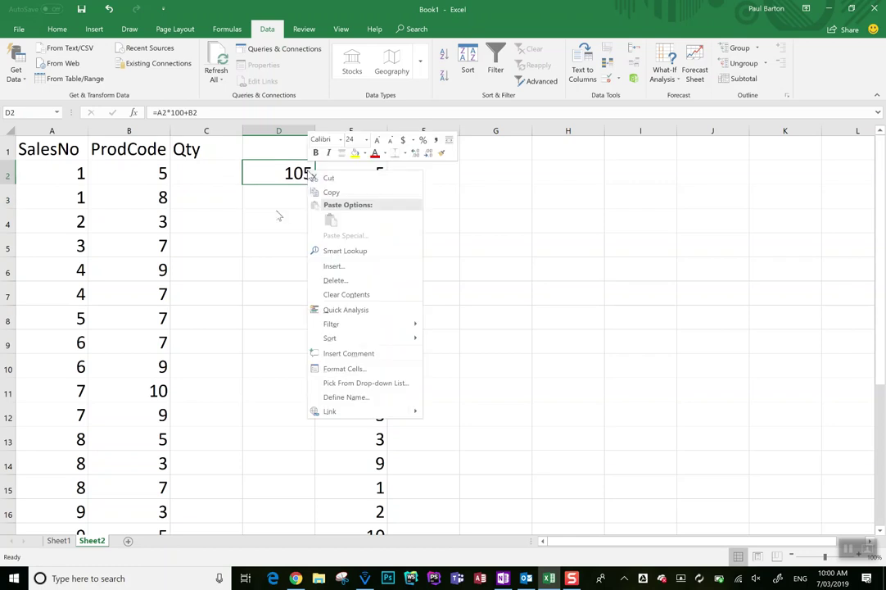
left_click(285, 174)
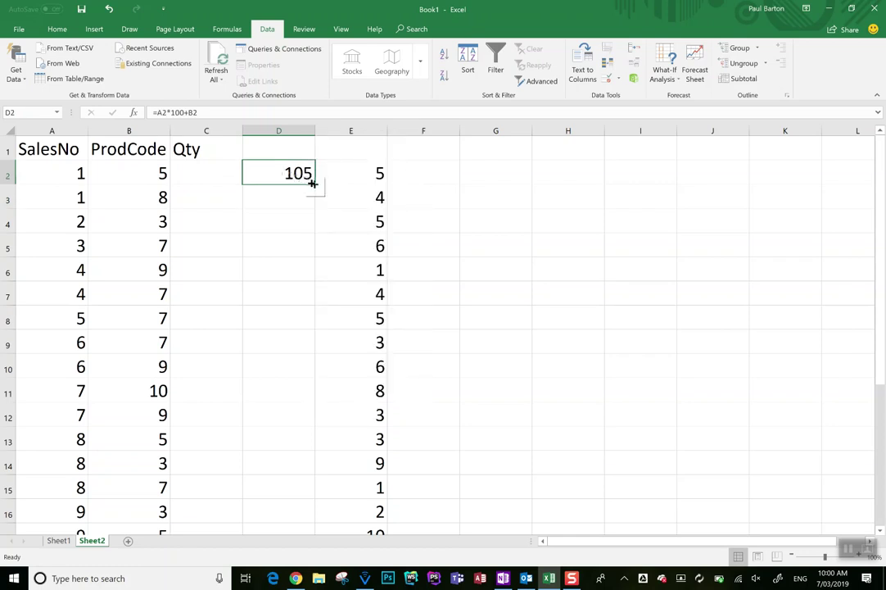
left_click_drag(312, 183, 289, 476)
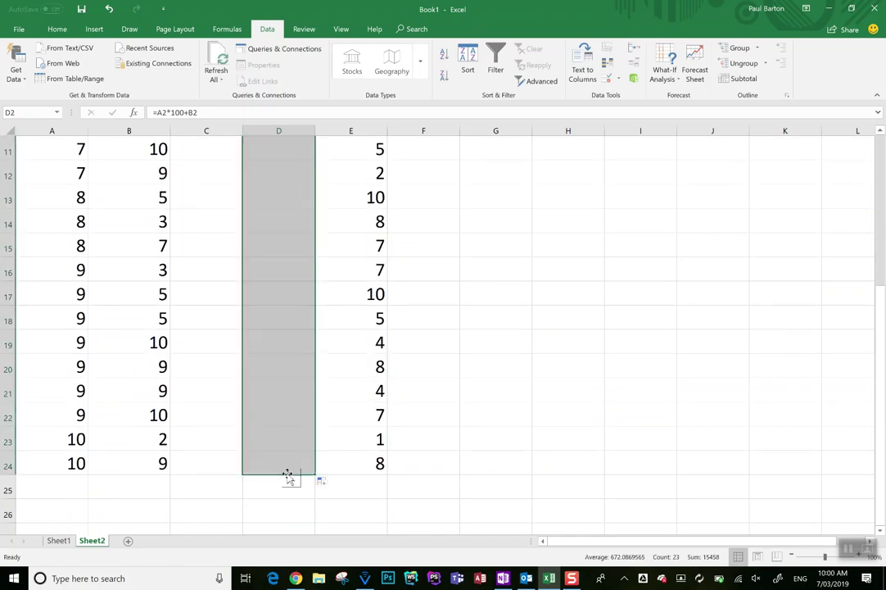
Step: Look through the combined codes in column D from the first to the last row for repeated values
scroll(279, 418, "up", 4)
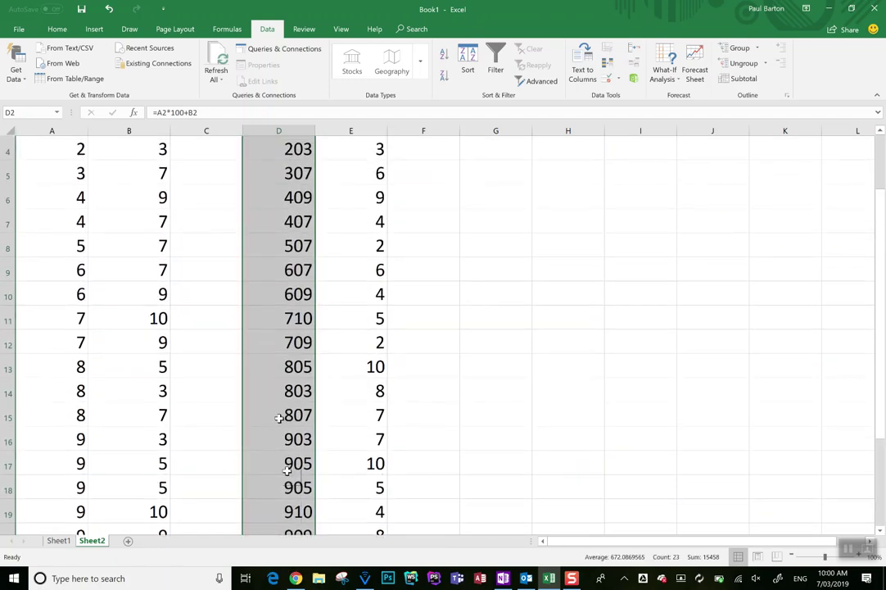
left_click(280, 396)
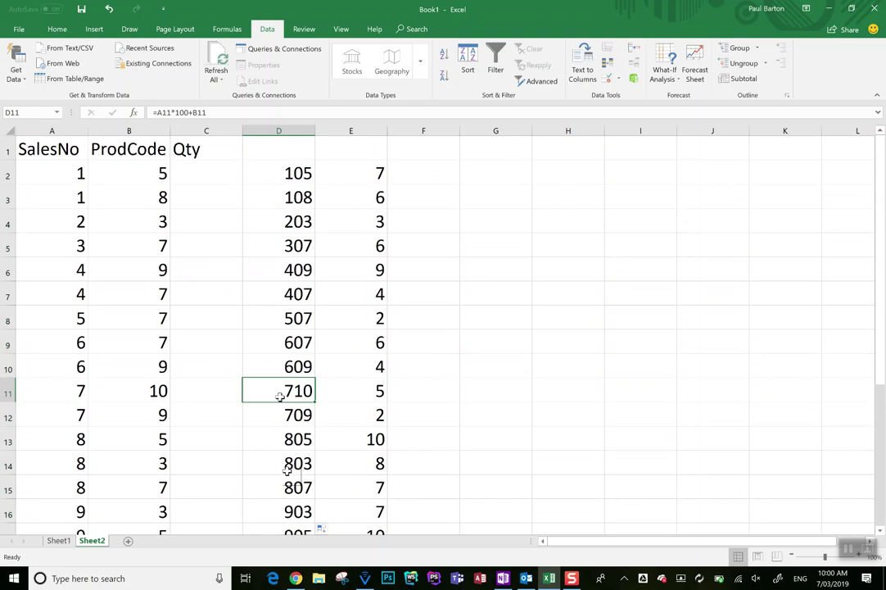
key("Down")
key("Down")
key("Down")
key("Down")
key("Down")
key("Down")
key("Down")
key("Down")
key("Down")
key("Down")
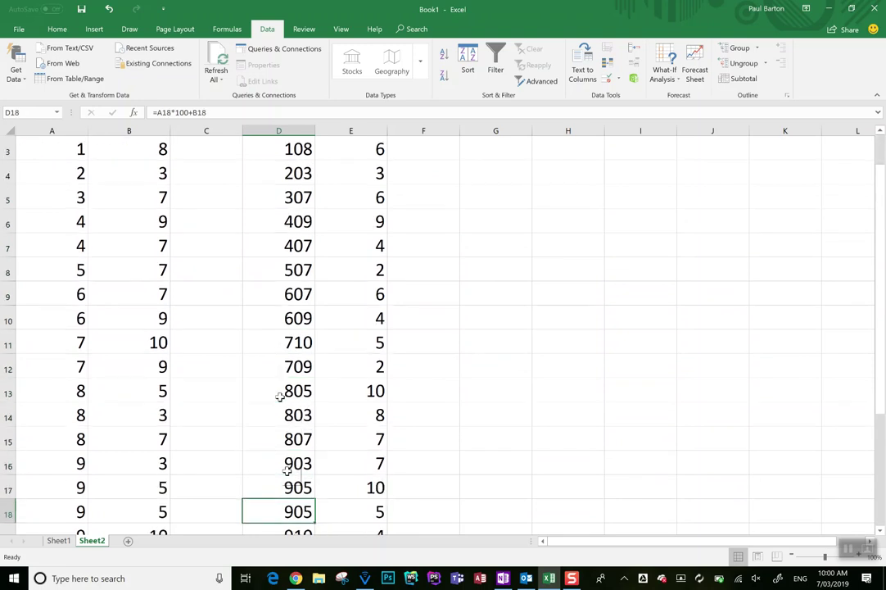
key("Down")
key("Down")
key("Down")
key("Up")
key("Up")
key("Up")
key("Up")
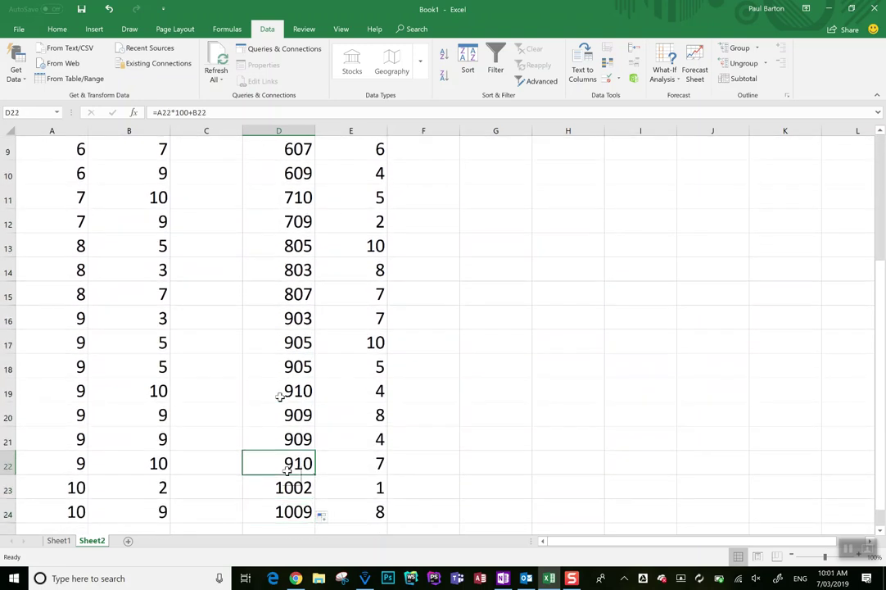
key("Down")
key("Down")
key("Up")
key("Up")
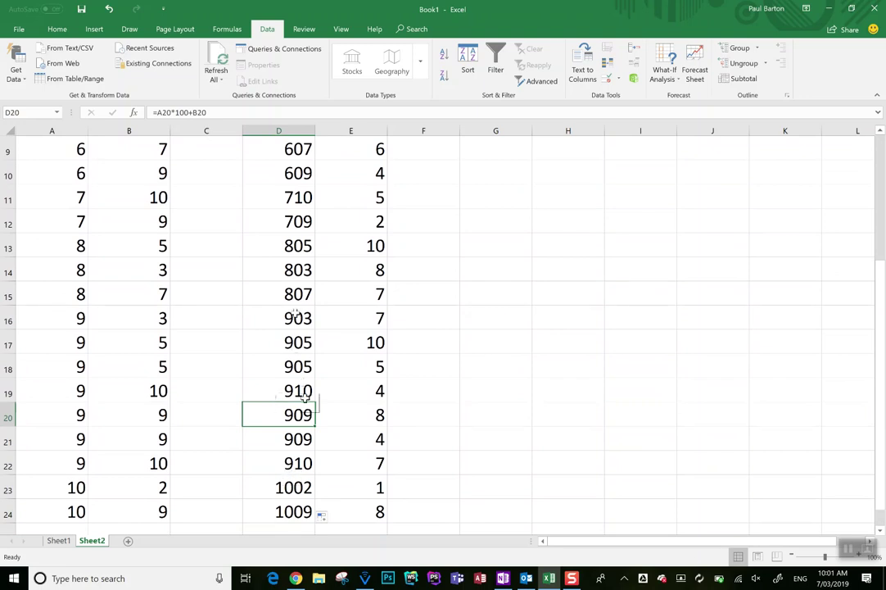
scroll(305, 397, "up", 3)
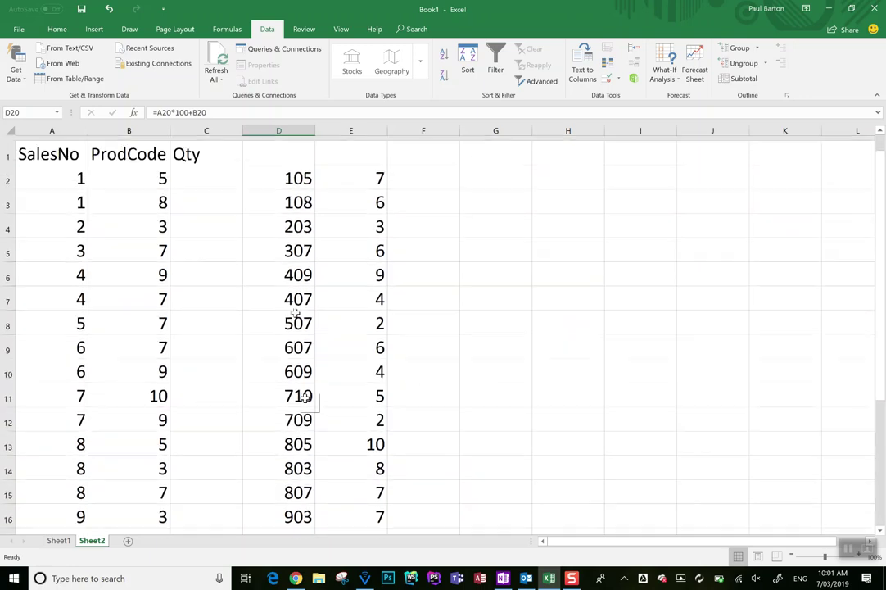
scroll(305, 397, "down", 3)
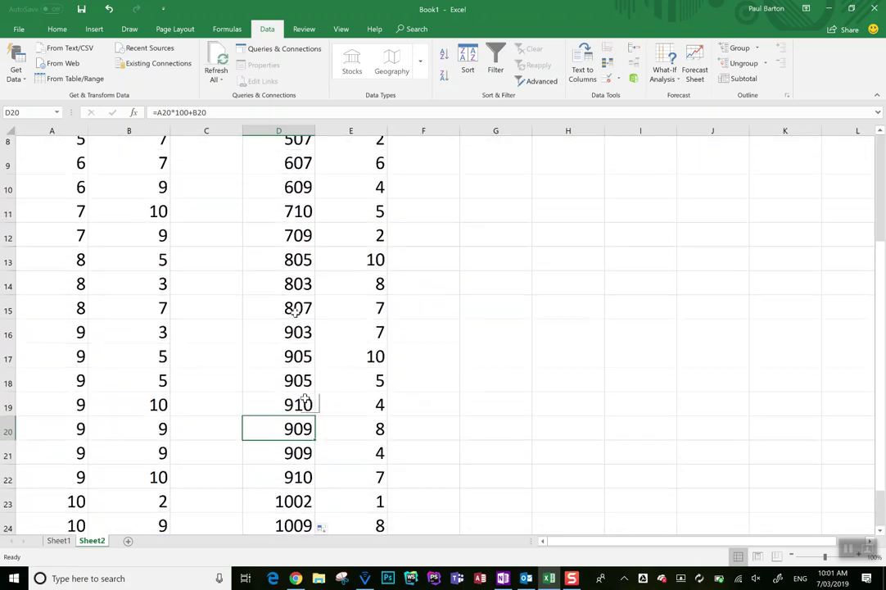
scroll(305, 399, "up", 3)
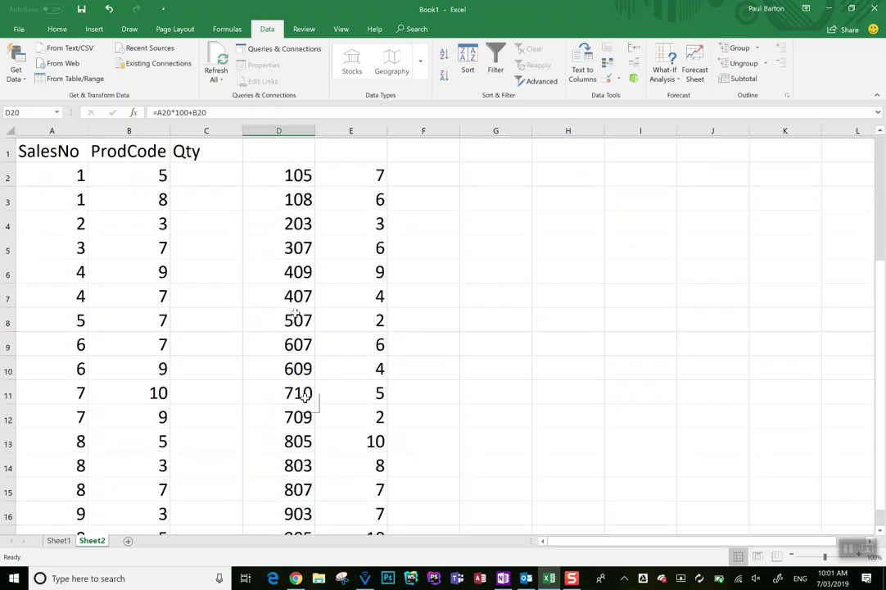
Step: Apply a duplicate-values conditional format to D2:D24 using Light Red Fill with Dark Red Text
left_click(275, 174)
left_click_drag(275, 174, 279, 487)
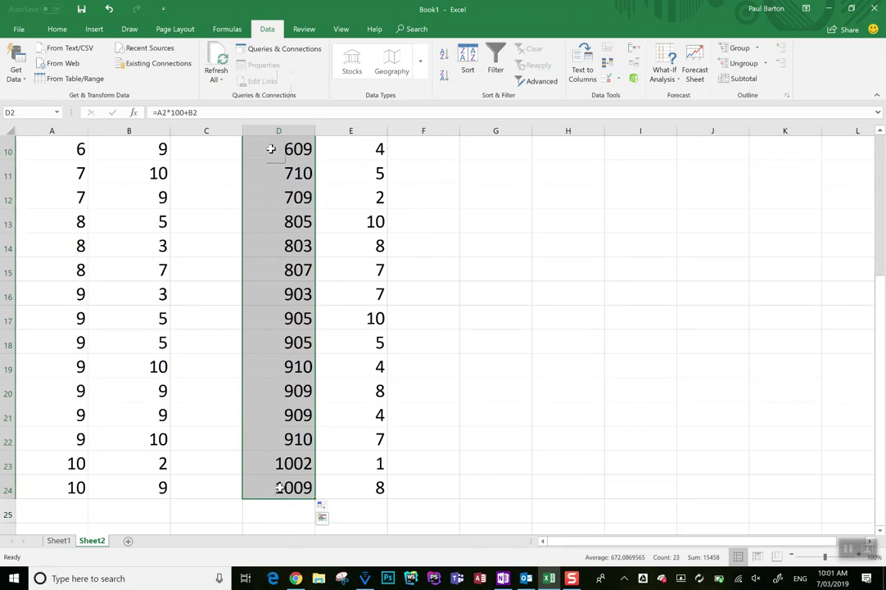
left_click(73, 33)
left_click(503, 78)
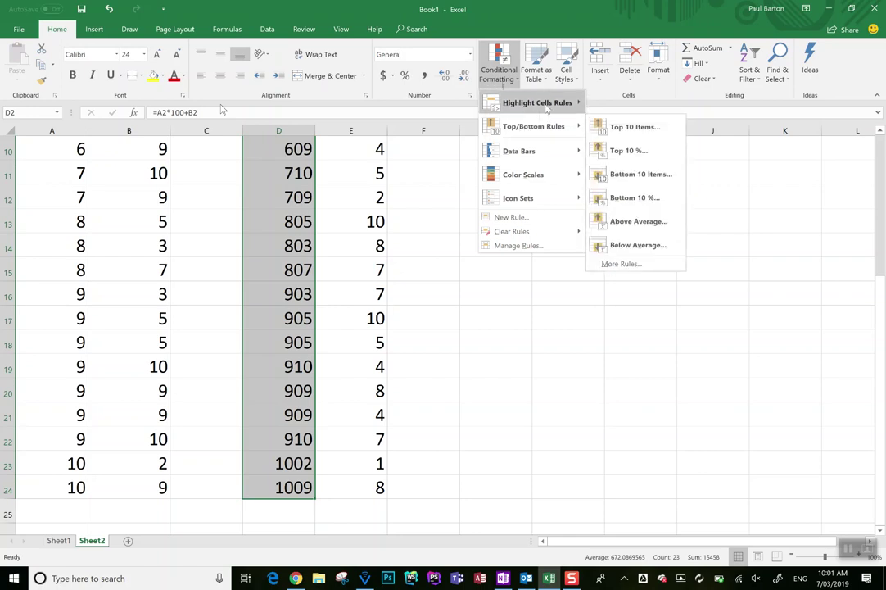
mouse_move(547, 107)
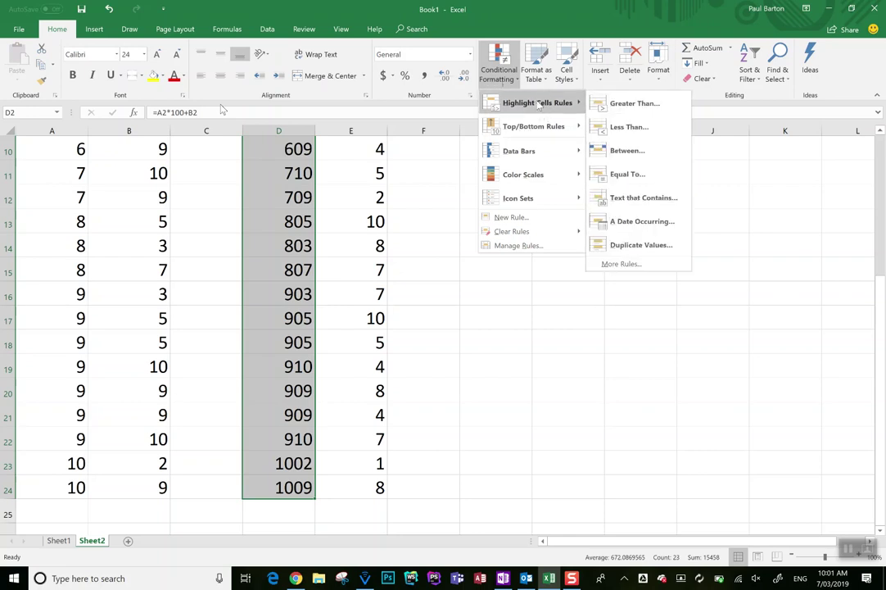
left_click(637, 246)
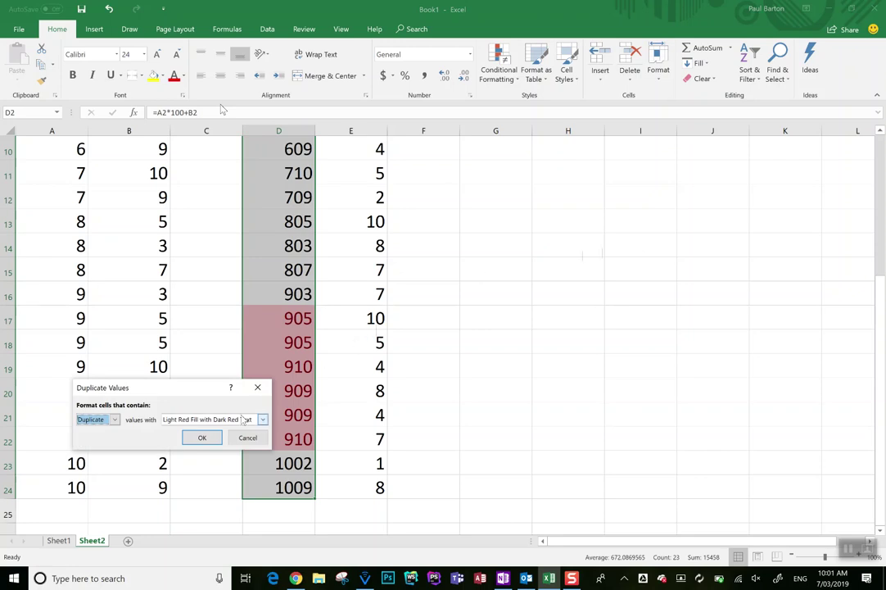
left_click(202, 437)
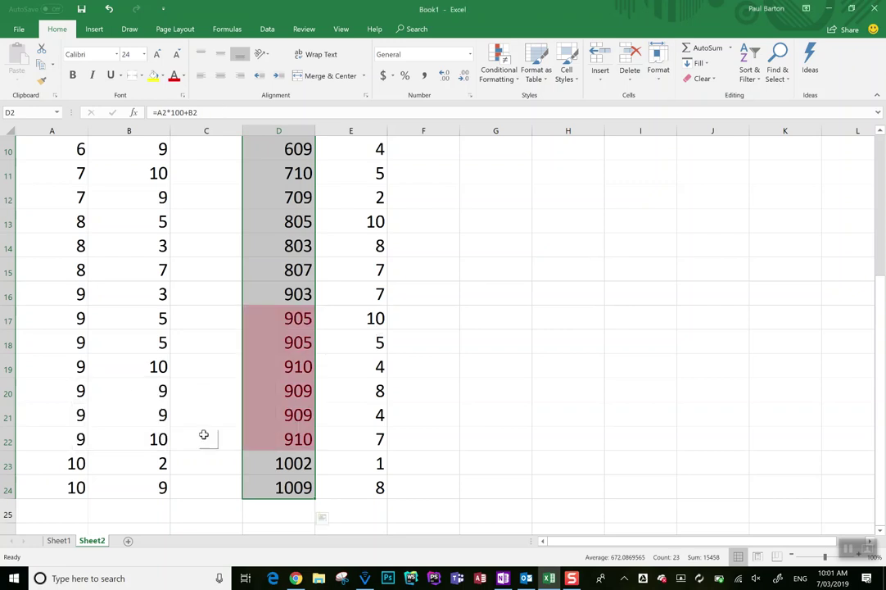
Step: Check the highlighted duplicates in column D and set the ProdCode in B17 to 2
left_click(344, 375)
scroll(344, 374, "up", 1)
scroll(343, 374, "down", 2)
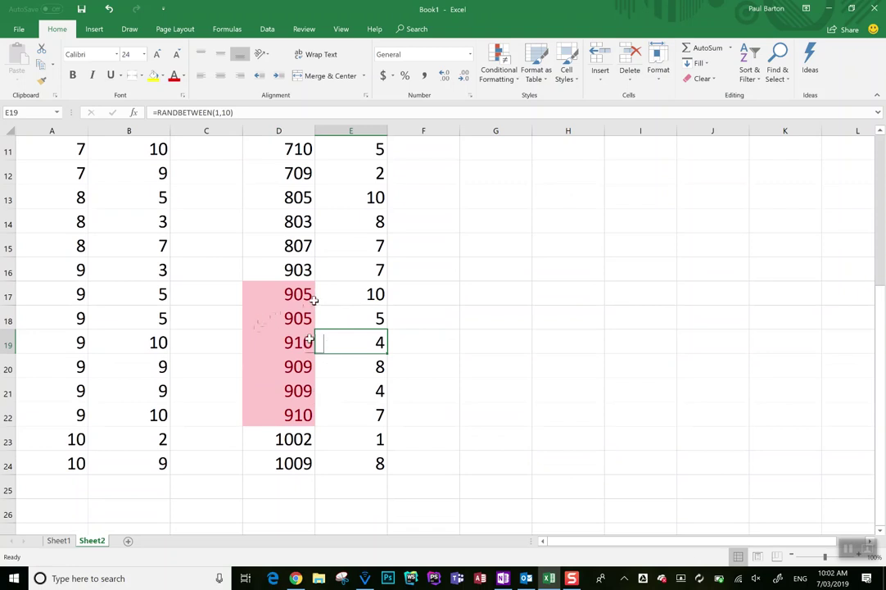
left_click(143, 292)
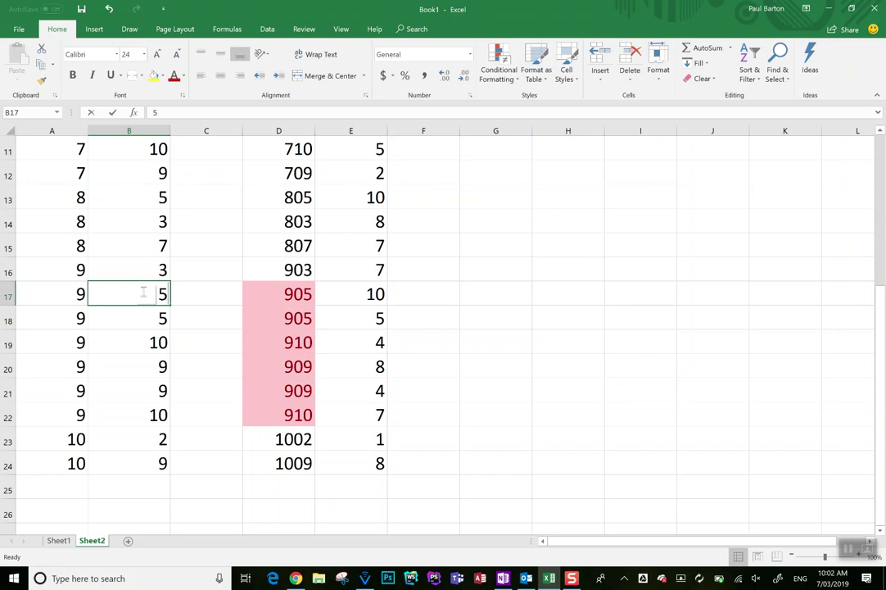
type("2")
key("Return")
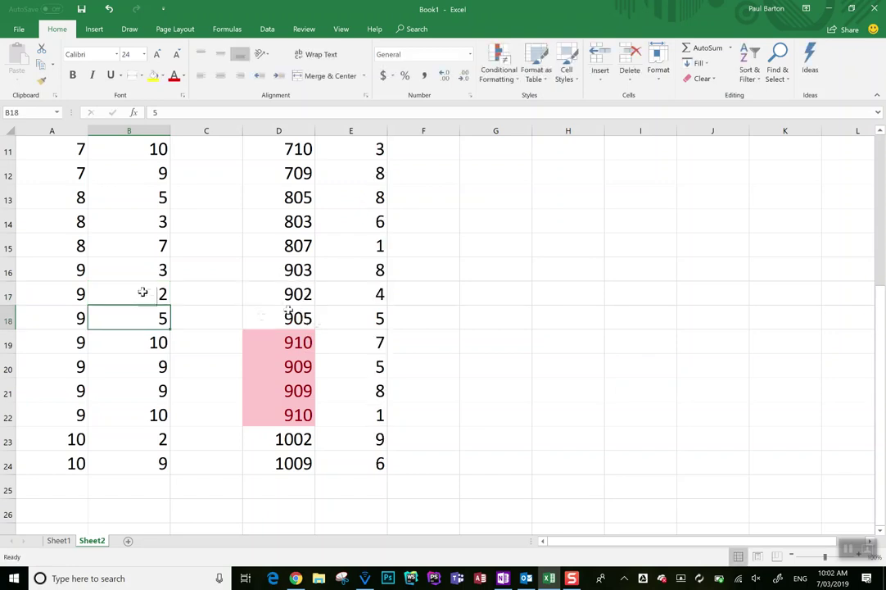
Step: Set the ProdCode in B20 to 2 and in B19 to 1, and correct B20 to 6 to remove the repeated pair
left_click(155, 366)
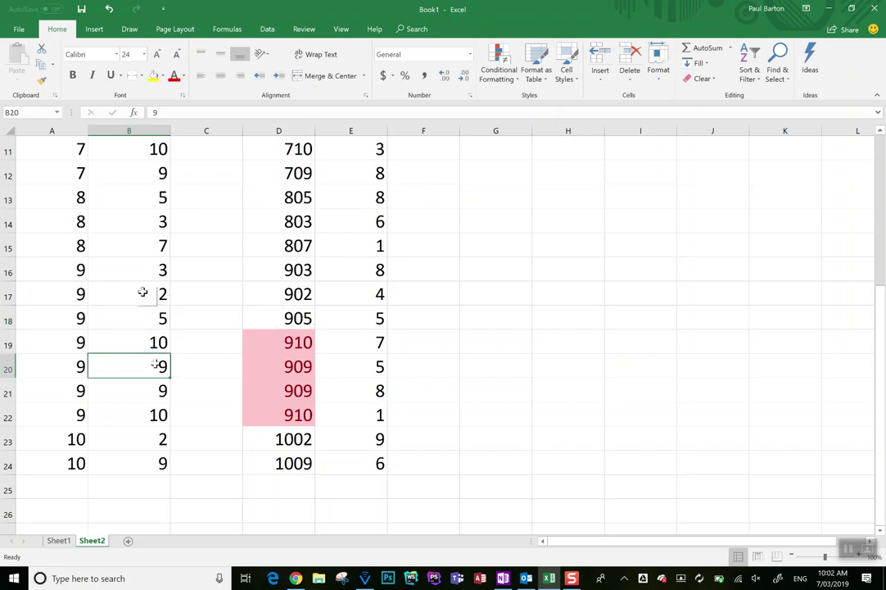
type("2")
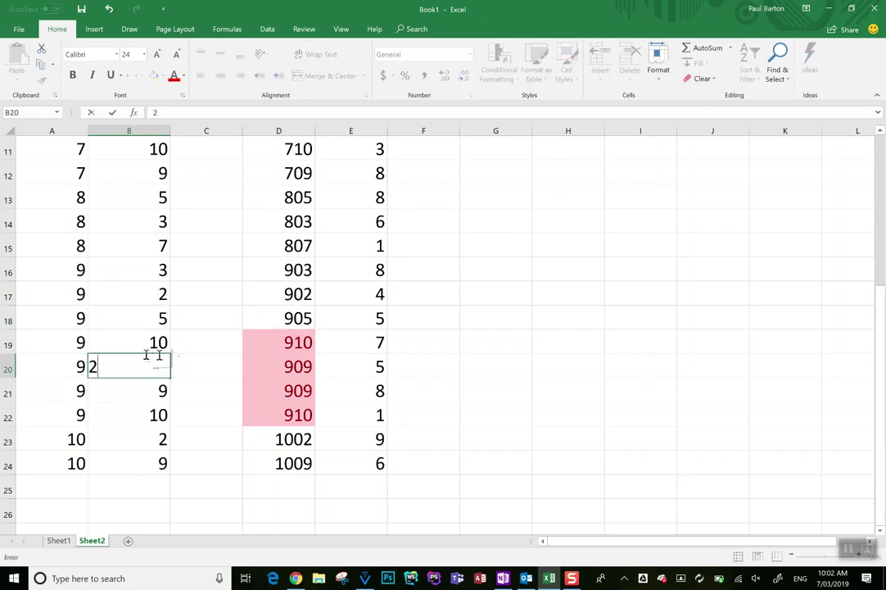
left_click(145, 344)
type("1")
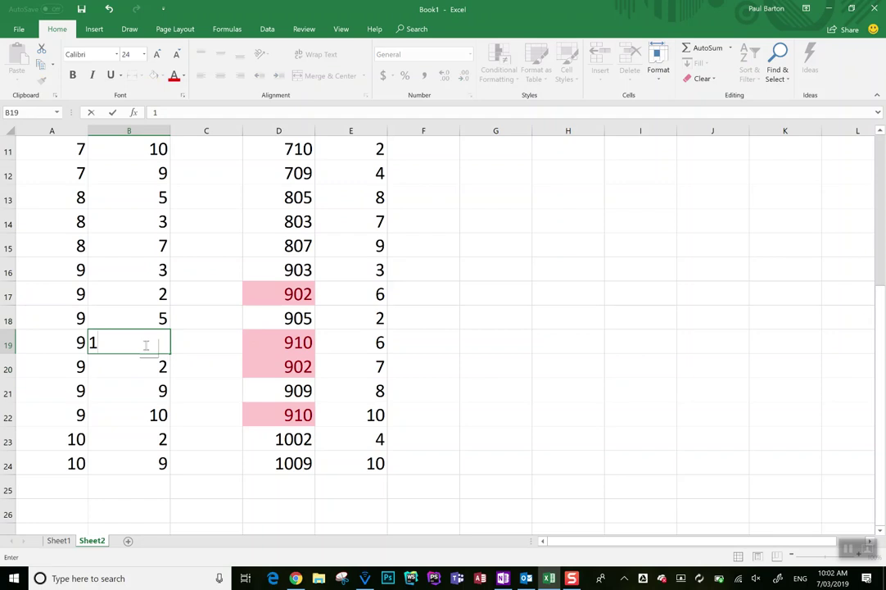
key("Return")
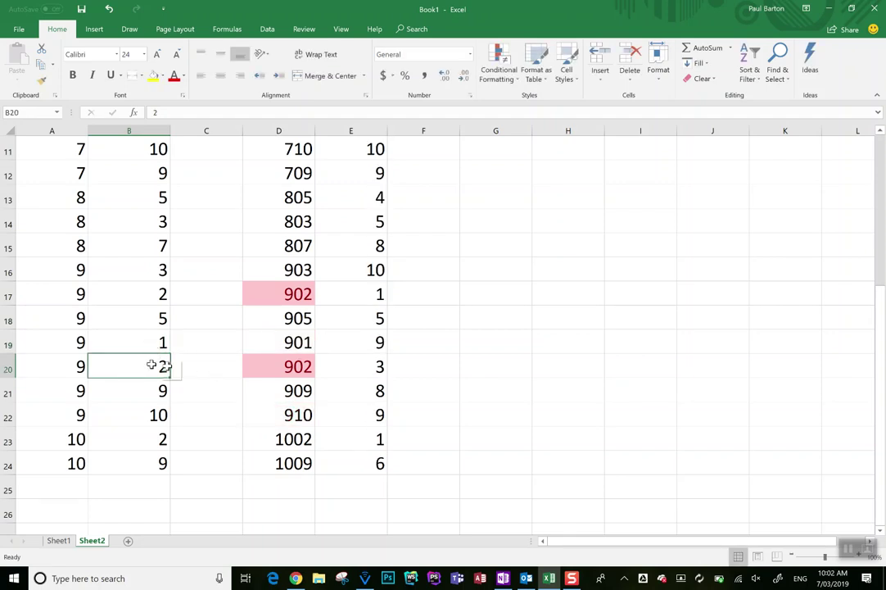
type("6")
key("Return")
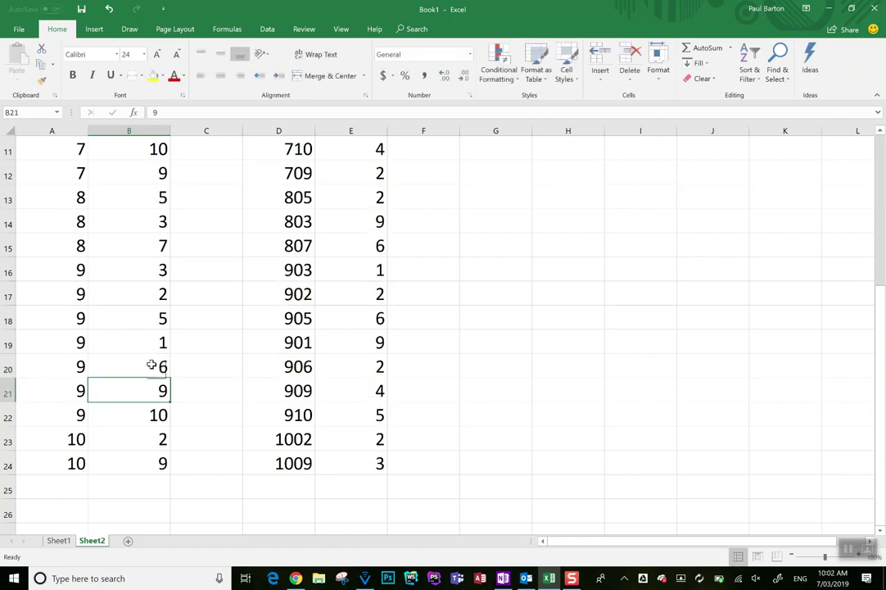
Step: Check the combined codes in column D from top to bottom for any remaining duplicate highlighting
scroll(151, 366, "up", 1)
scroll(151, 365, "up", 3)
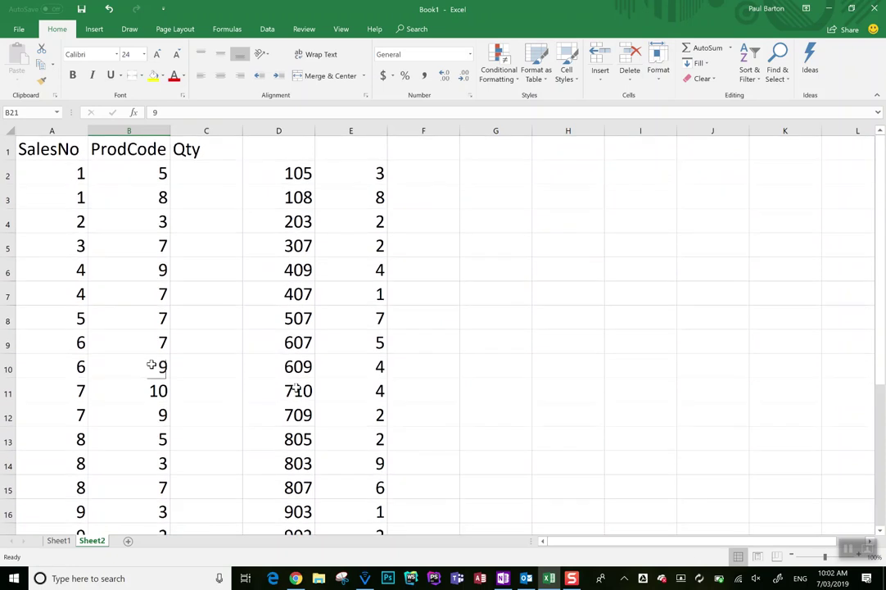
scroll(151, 365, "down", 2)
scroll(151, 366, "up", 1)
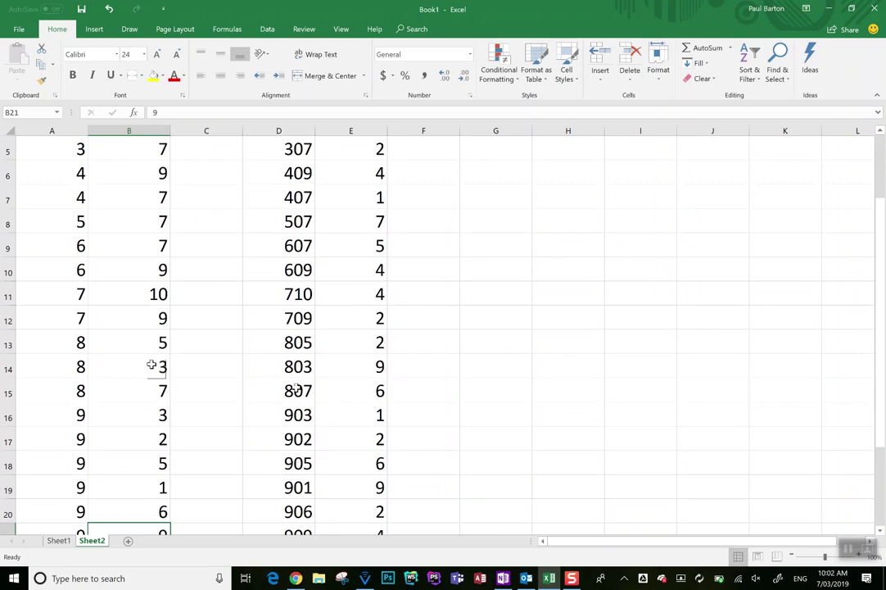
scroll(152, 365, "up", 2)
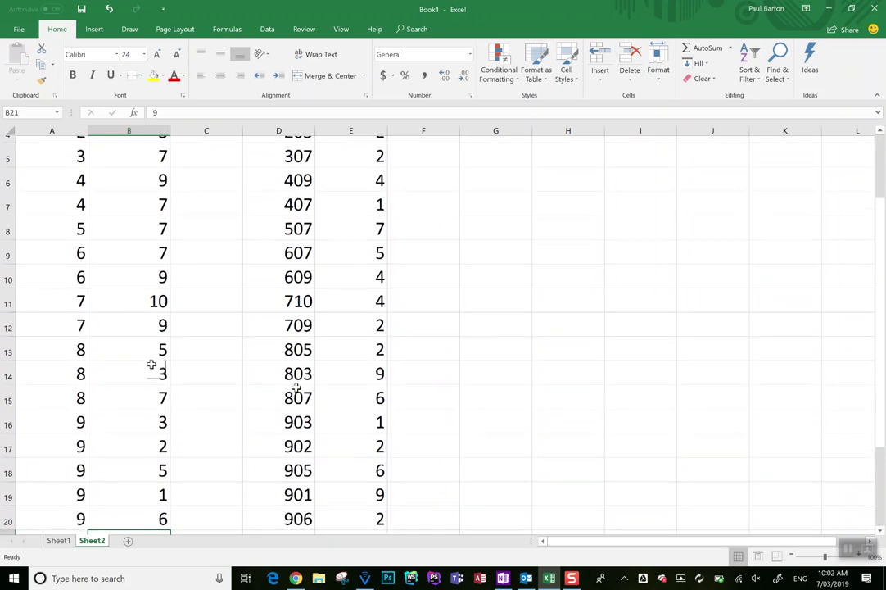
left_click(74, 173)
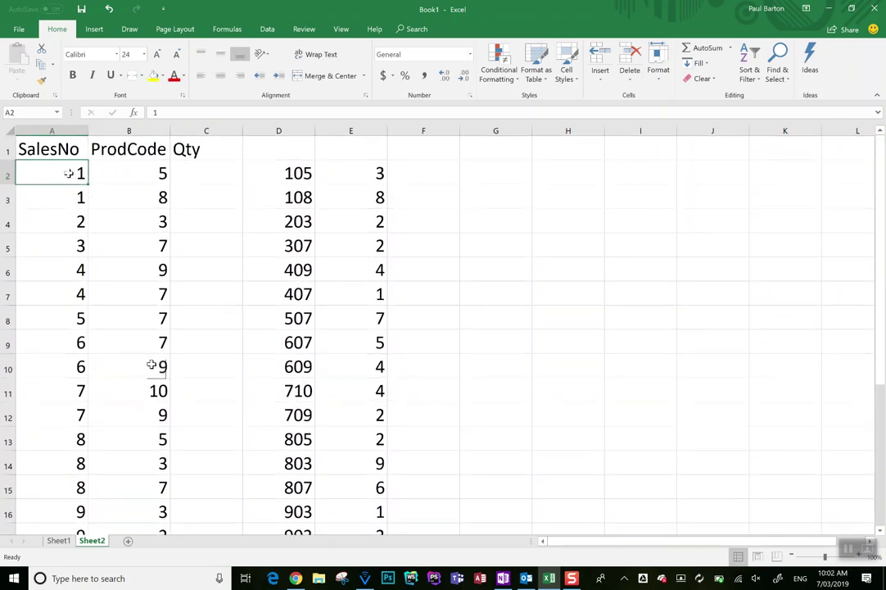
left_click(98, 173)
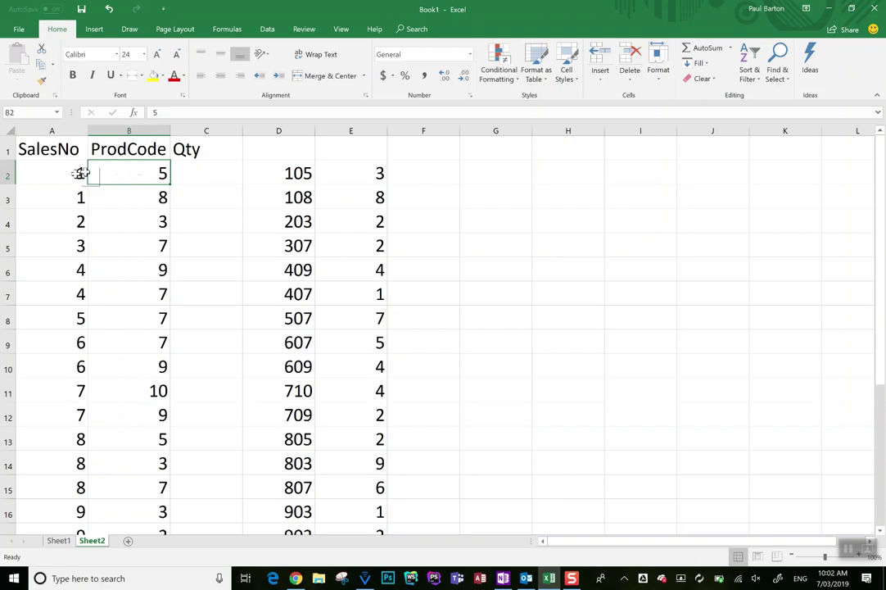
Step: Fill the Qty cells C2:C24 with random whole numbers using the formula =RANDBETWEEN(1,7)
left_click(197, 177)
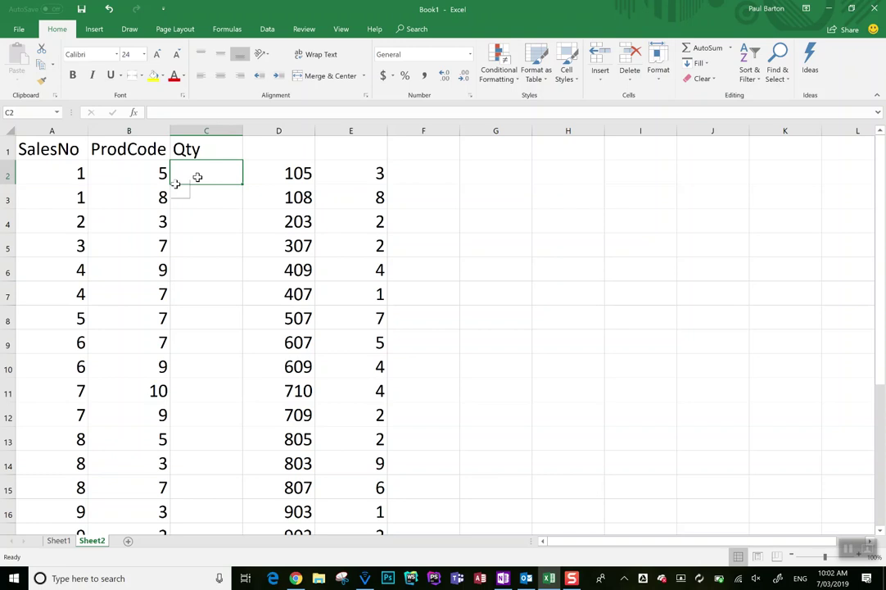
type("=randbe")
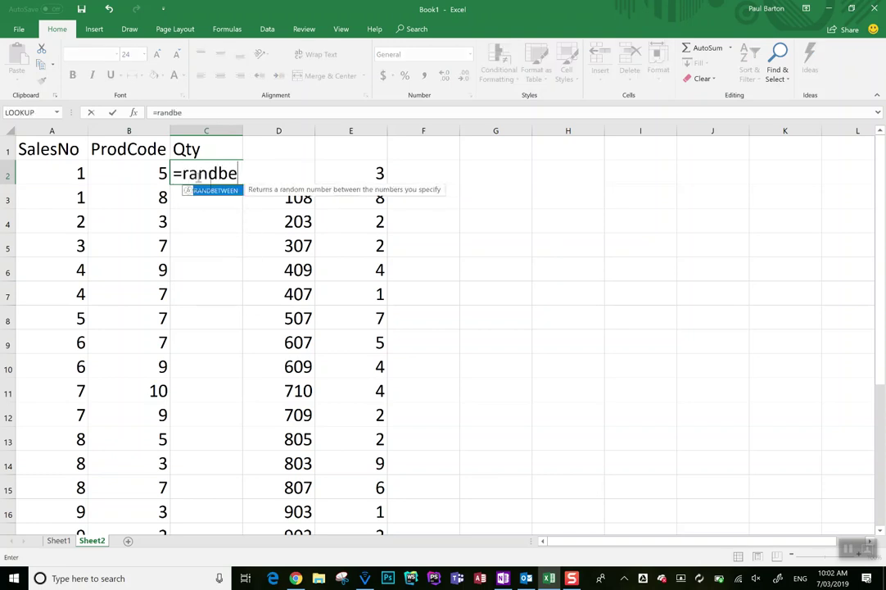
type("tween(1,7)")
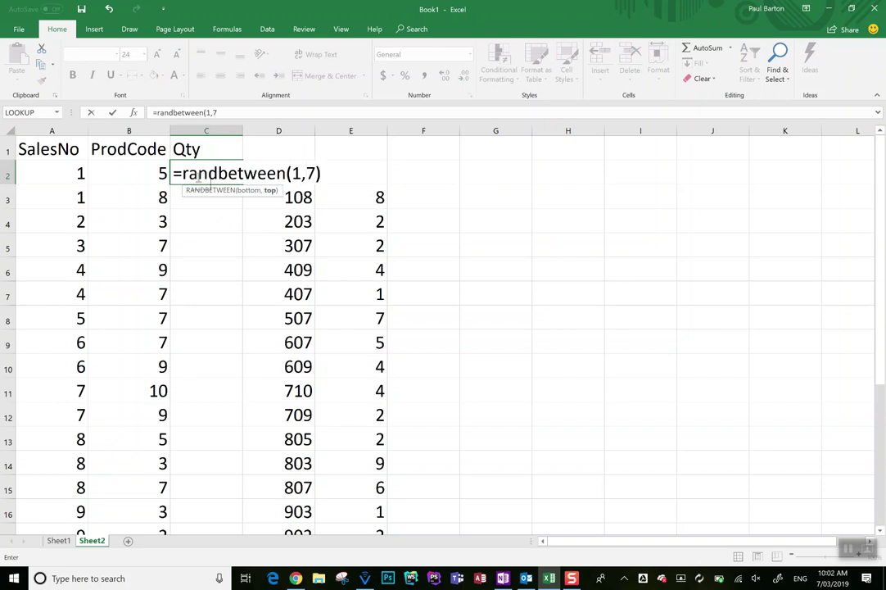
key("Return")
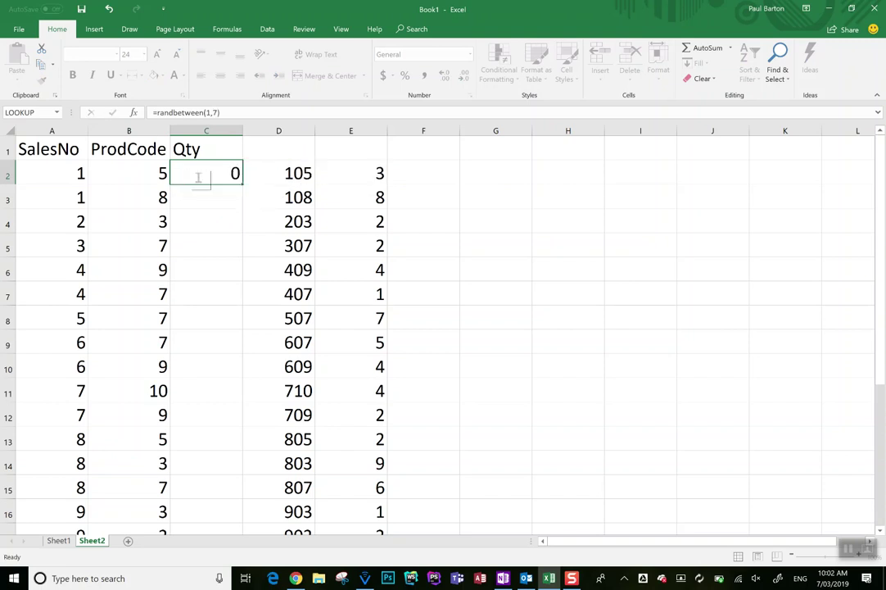
left_click(197, 176)
left_click_drag(239, 184, 230, 483)
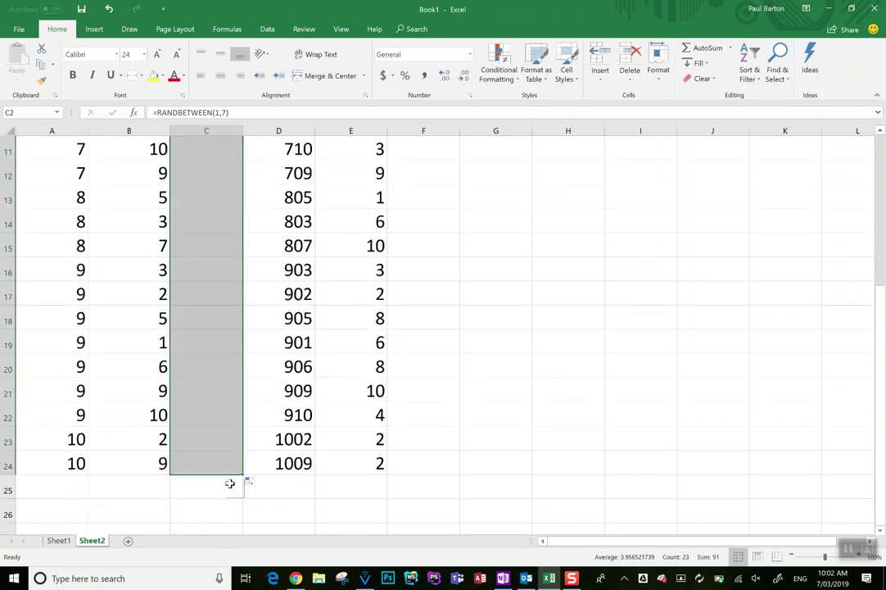
scroll(256, 417, "up", 3)
scroll(256, 416, "up", 1)
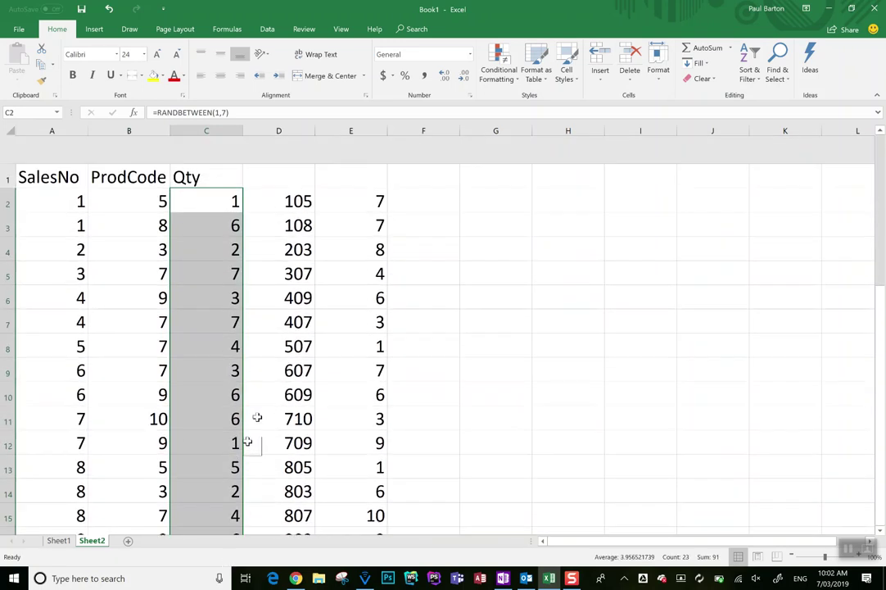
Step: Select the SalesNo, ProdCode and Qty data in A2:C24 without the header row
left_click(82, 173)
left_click_drag(94, 171, 211, 468)
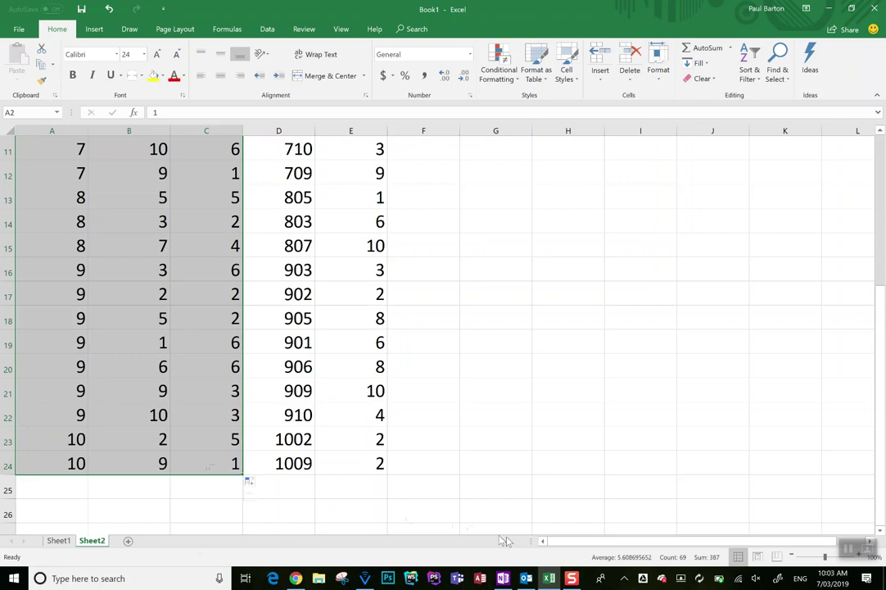
mouse_move(571, 579)
left_click(532, 553)
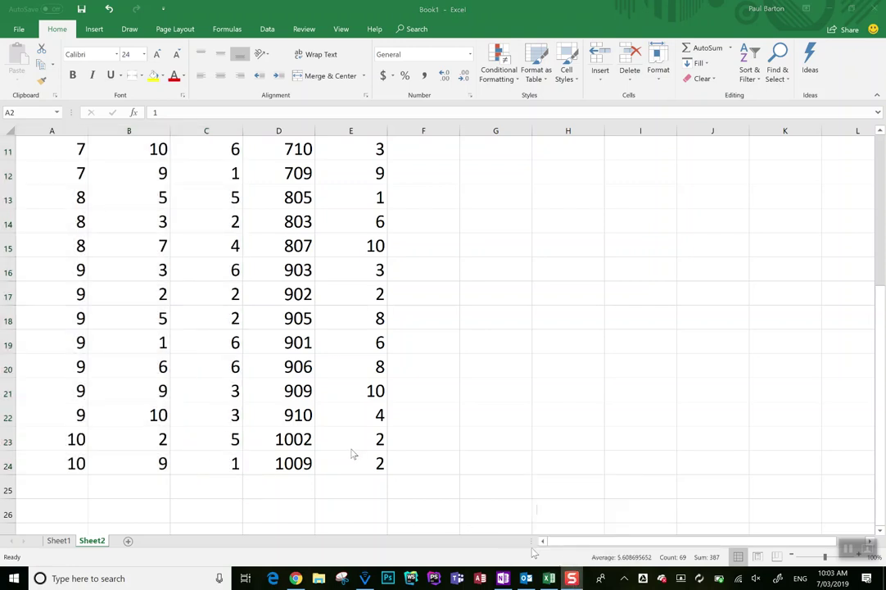